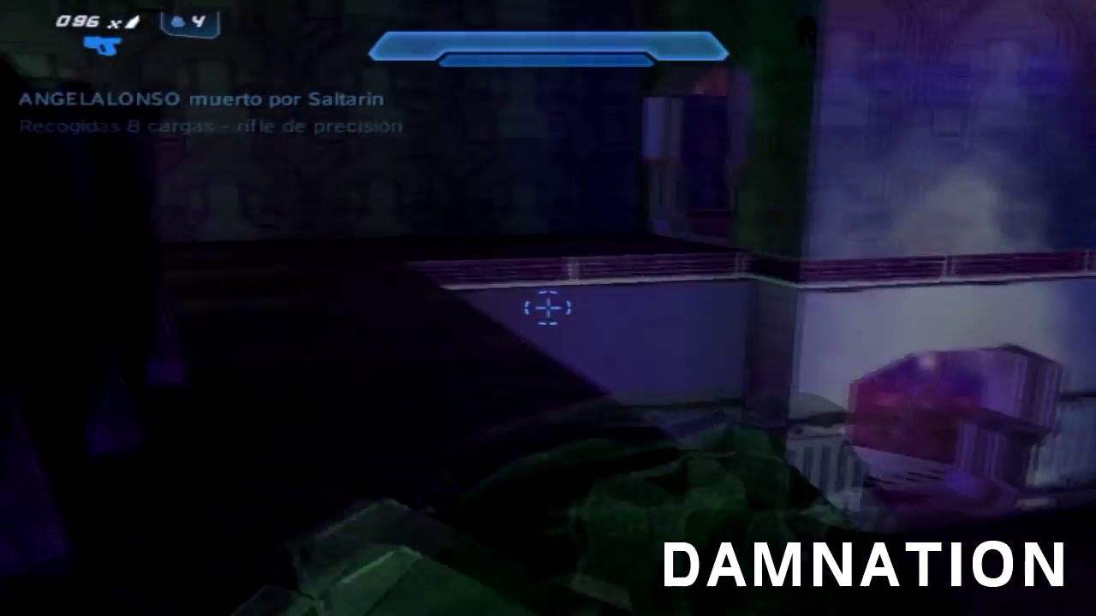
{"action": "key", "text": "Tab"}
{"action": "key", "text": "z"}
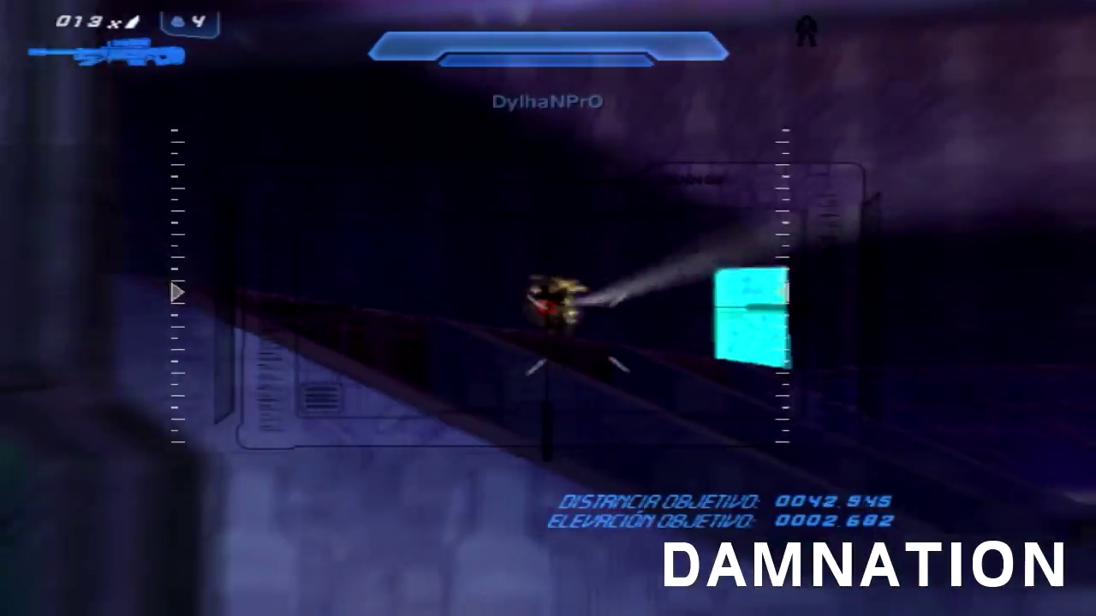
{"action": "left_click", "coordinate": [548, 308]}
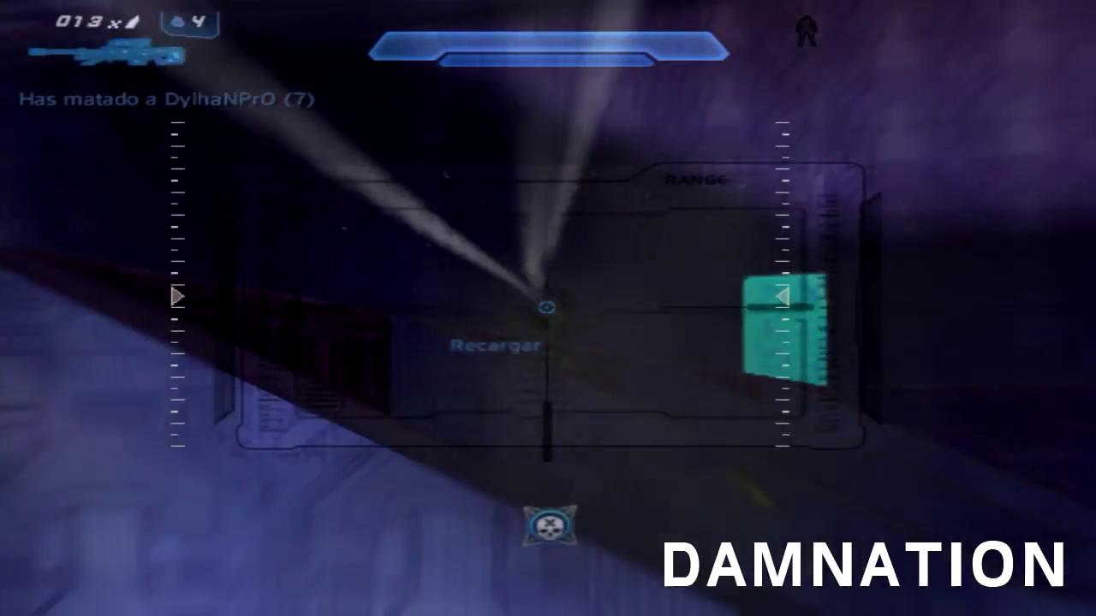
{"action": "key", "text": "z"}
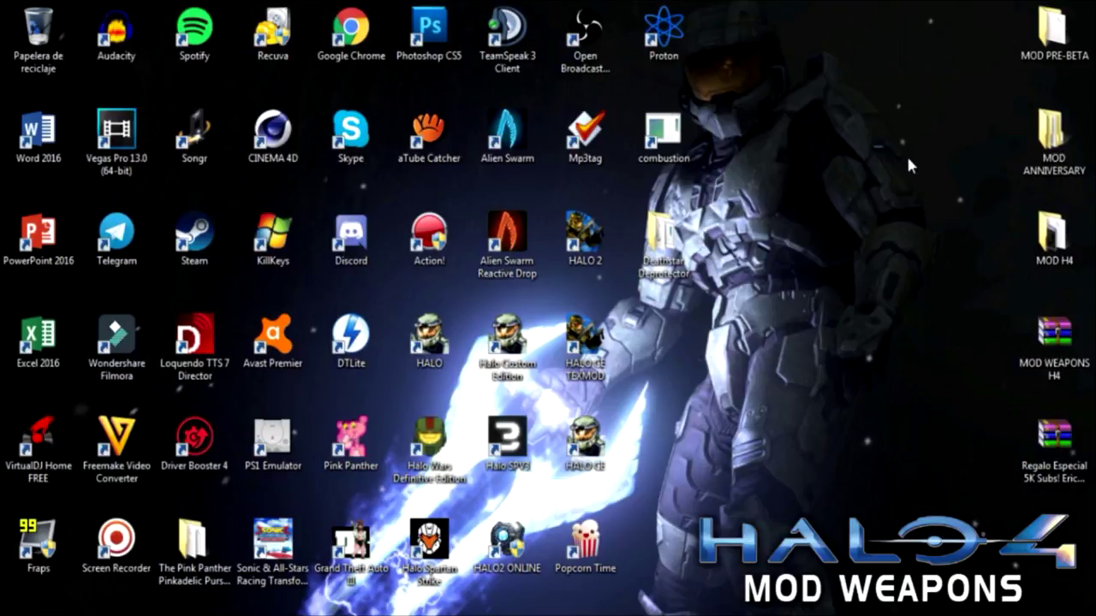
- Copy loader.dll from the MOD H4\HAC2 folder into Halo Custom Edition's controls folder, replacing the existing file
{"action": "double_click", "coordinate": [1048, 238]}
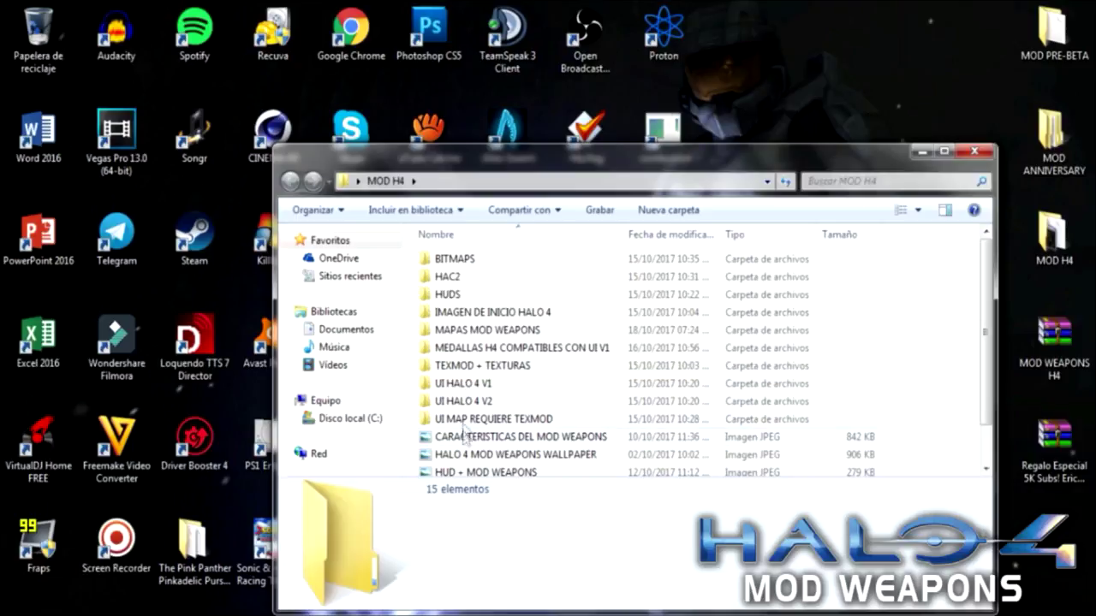
{"action": "double_click", "coordinate": [445, 278]}
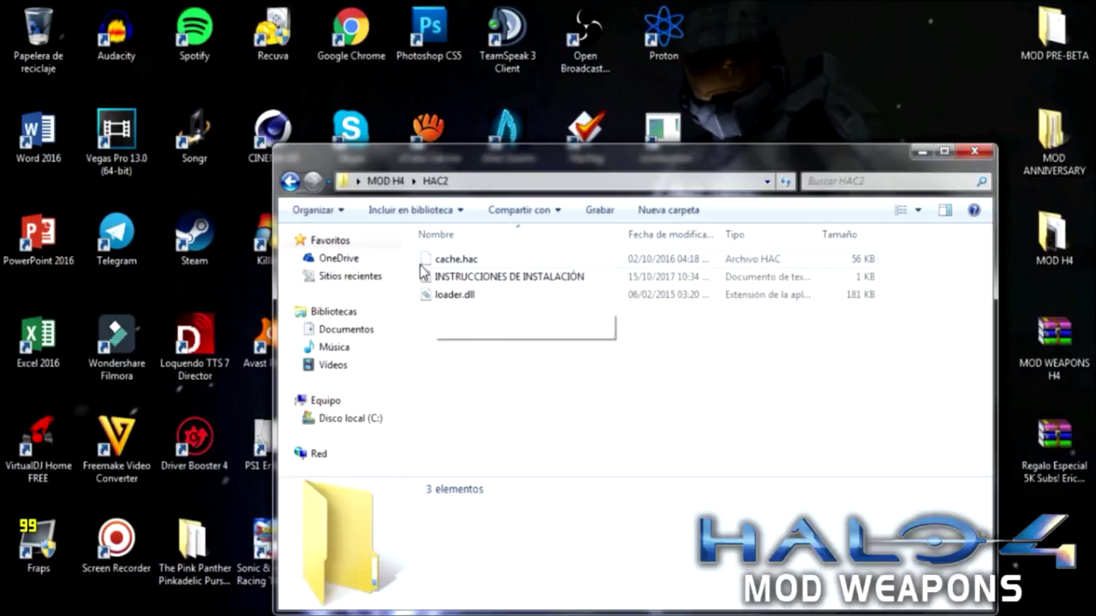
{"action": "right_click", "coordinate": [439, 300]}
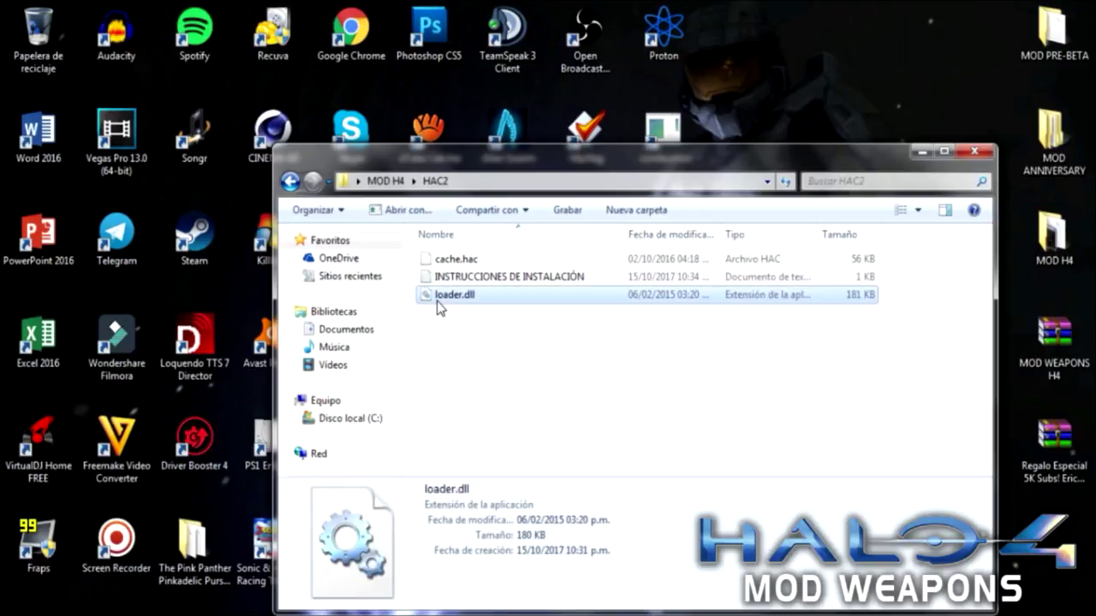
{"action": "left_click", "coordinate": [471, 519]}
{"action": "left_click", "coordinate": [257, 544]}
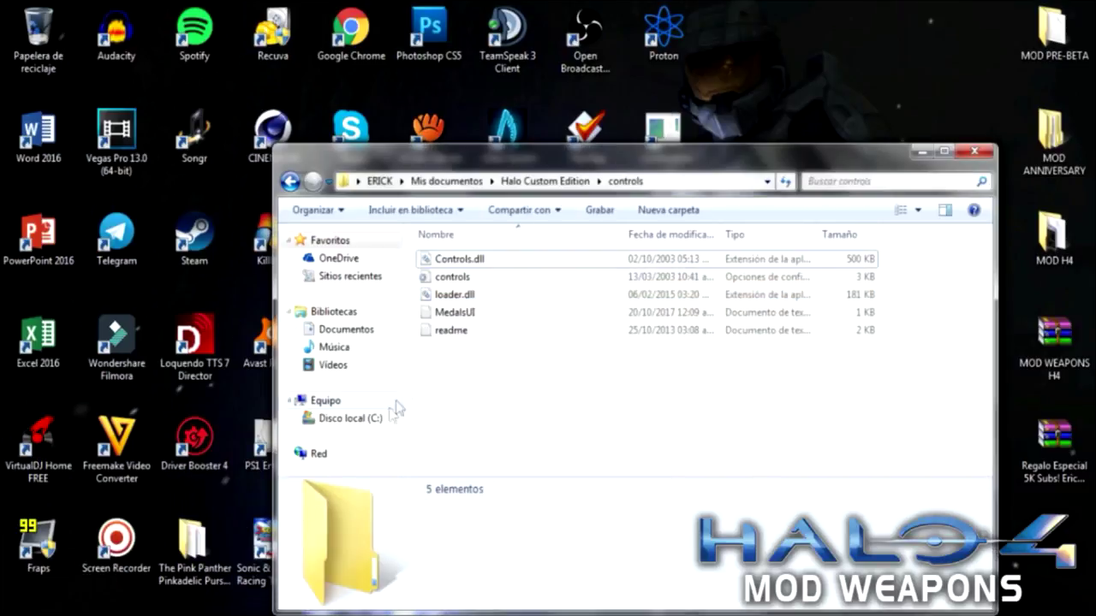
{"action": "key", "text": "ctrl+v"}
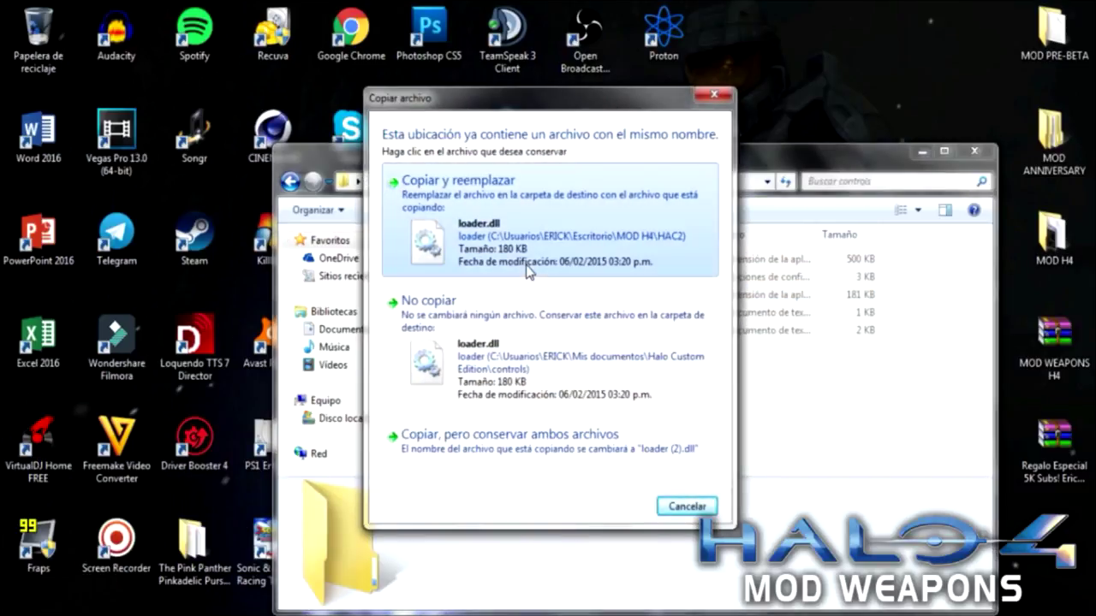
{"action": "left_click", "coordinate": [532, 257]}
{"action": "left_click", "coordinate": [922, 152]}
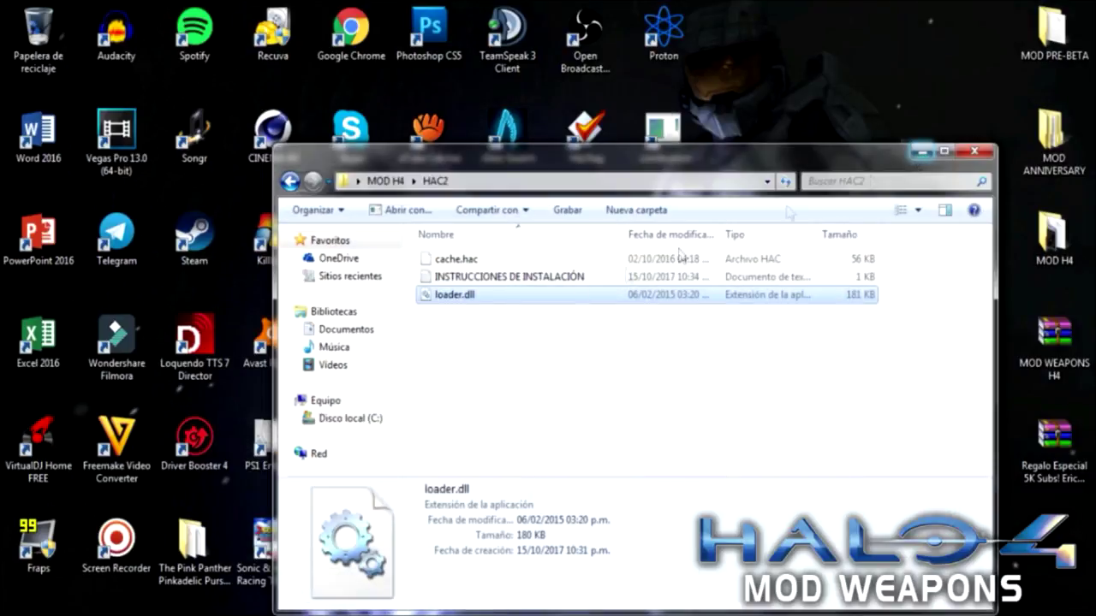
- Copy cache.hac from the HAC2 folder into Documents\My Games\Halo CE, replacing the existing file
{"action": "right_click", "coordinate": [462, 261]}
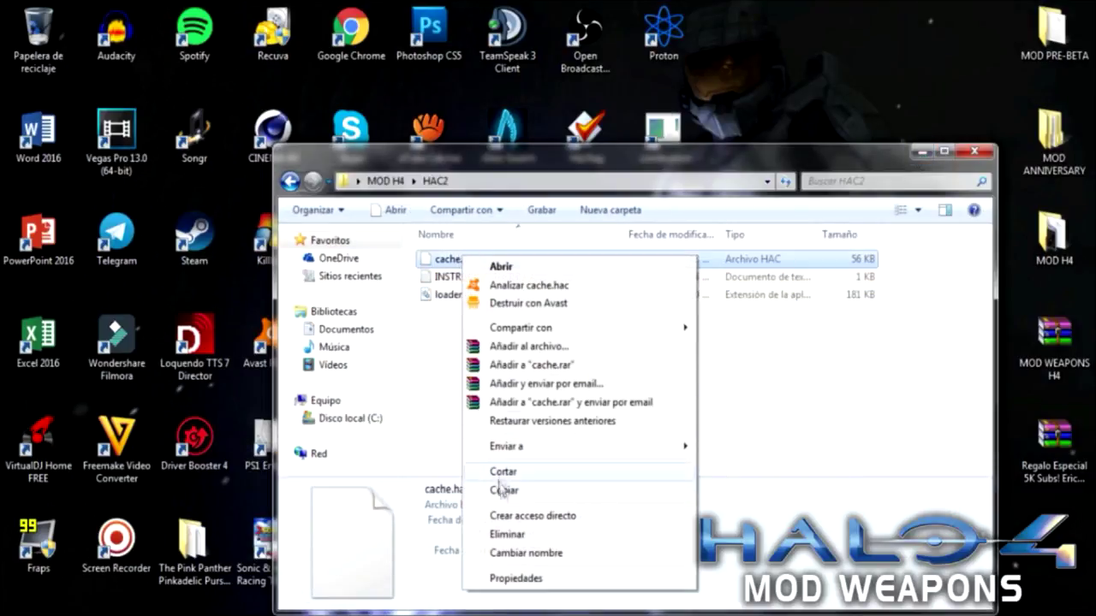
{"action": "left_click", "coordinate": [503, 489]}
{"action": "key", "text": "super"}
{"action": "left_click", "coordinate": [245, 128]}
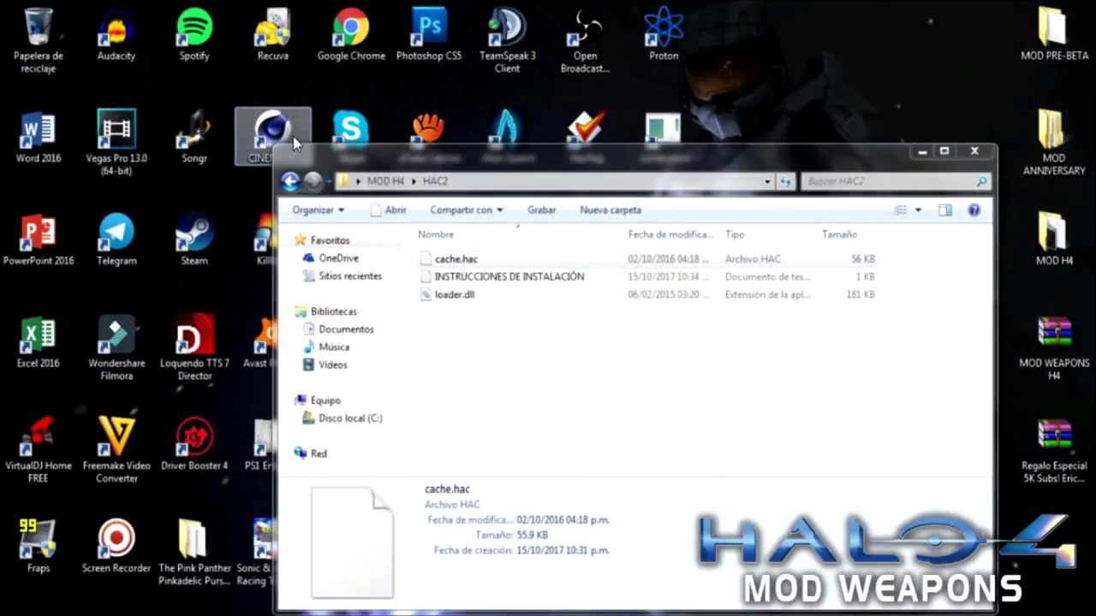
{"action": "left_click_drag", "start_coordinate": [986, 304], "coordinate": [985, 345]}
{"action": "double_click", "coordinate": [472, 320]}
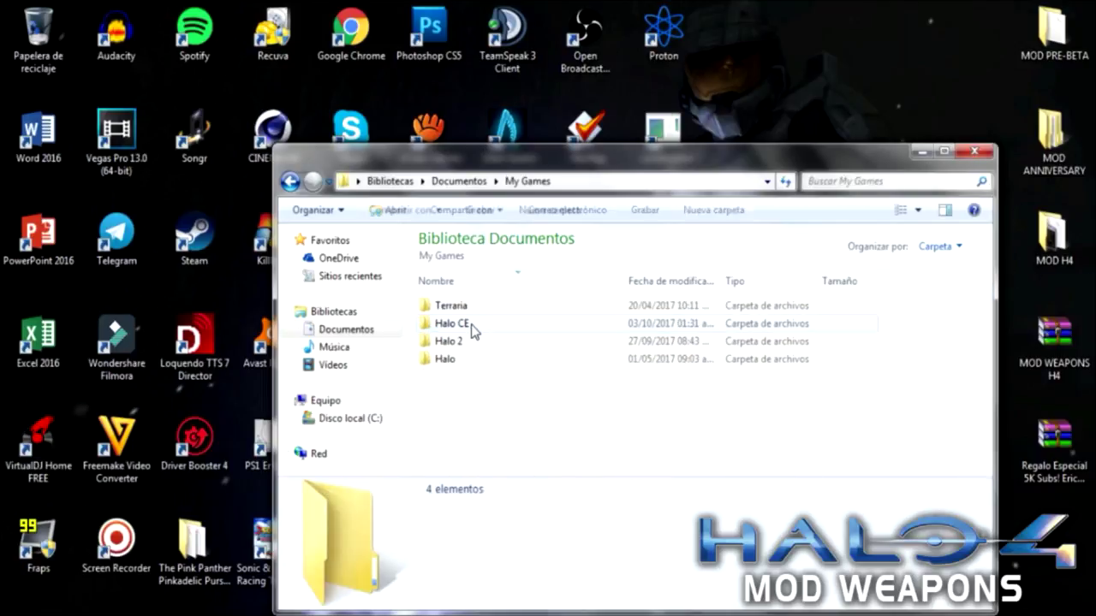
{"action": "double_click", "coordinate": [451, 324]}
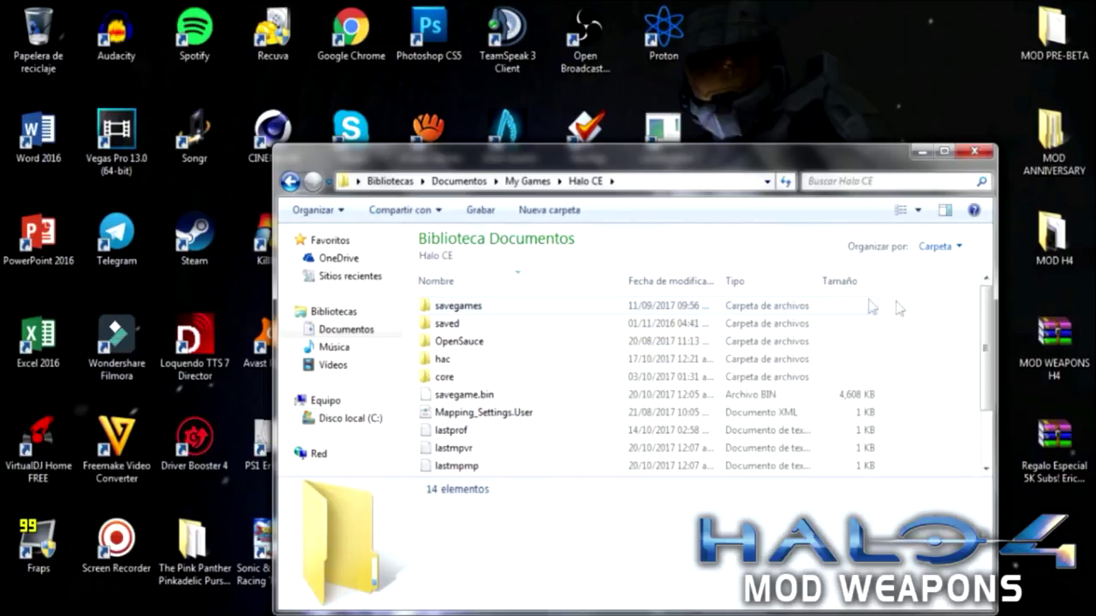
{"action": "scroll", "coordinate": [989, 315], "scroll_direction": "down", "scroll_amount": 2}
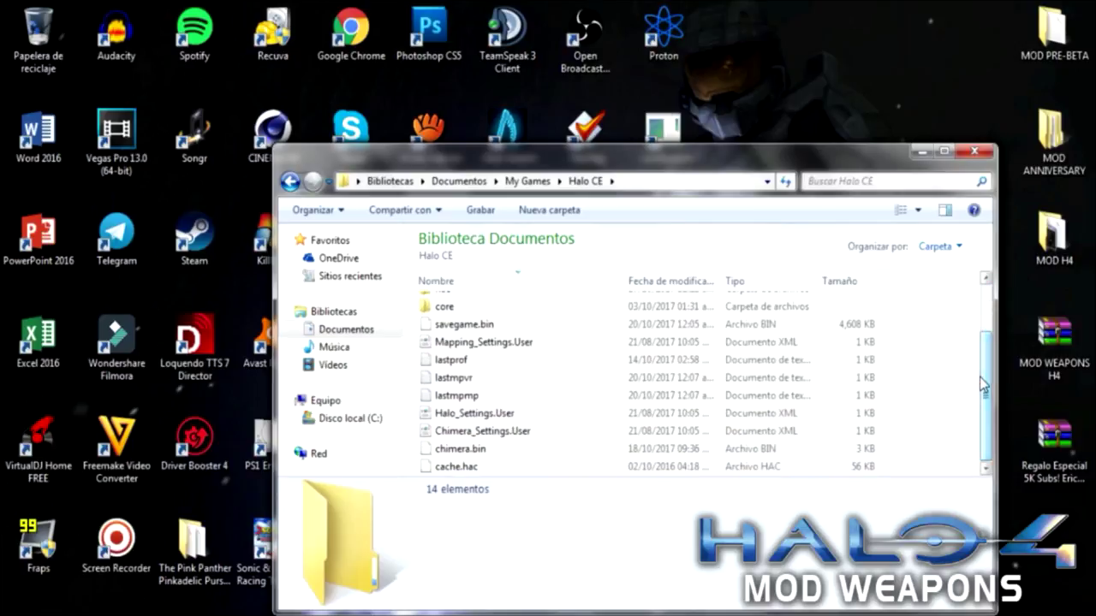
{"action": "key", "text": "ctrl+v"}
{"action": "left_click", "coordinate": [646, 214]}
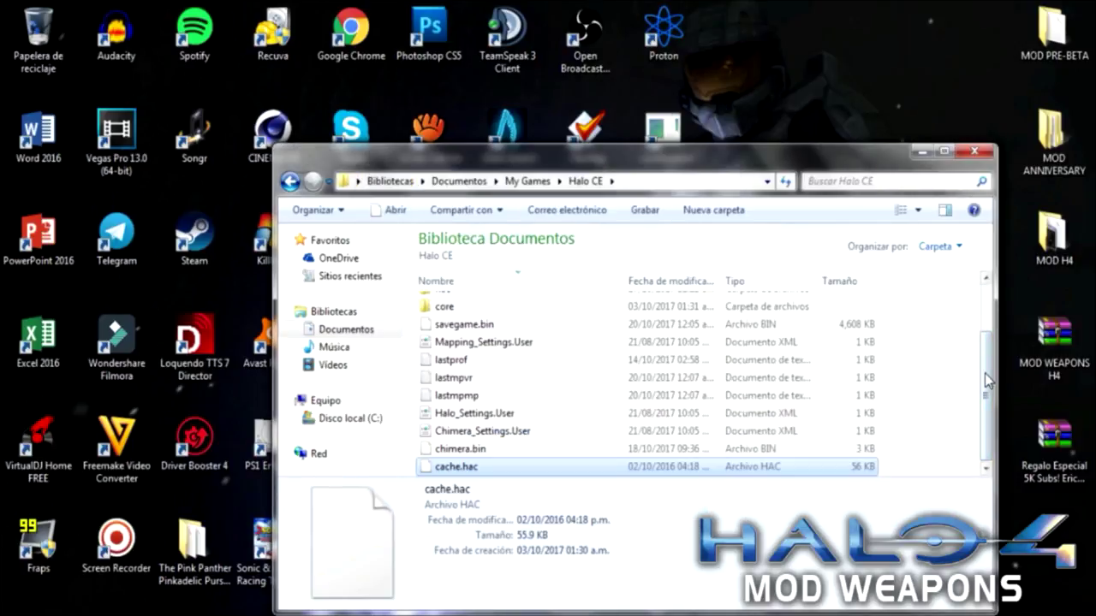
- Examine the packs and maps folders inside Halo CE's hac folder, and close the HAC2 folder window
{"action": "left_click_drag", "start_coordinate": [990, 382], "coordinate": [983, 325]}
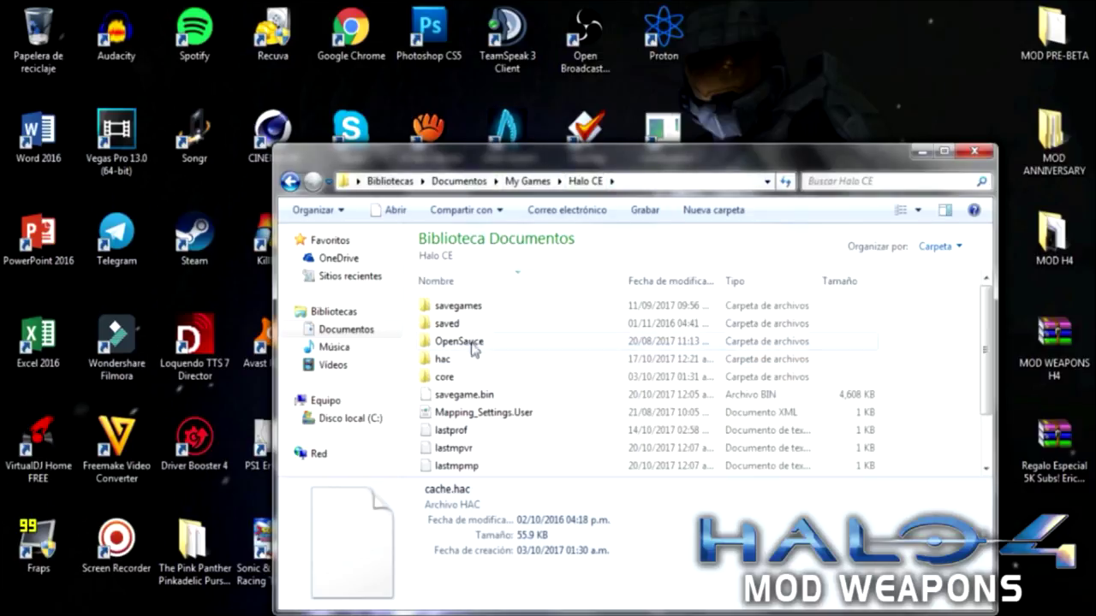
{"action": "left_click", "coordinate": [439, 362]}
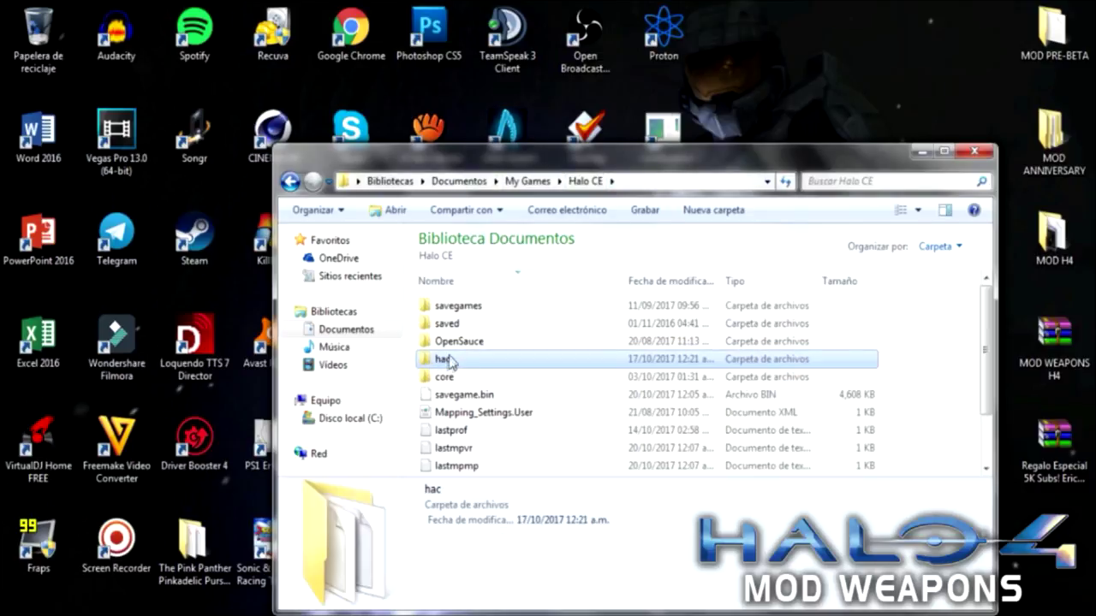
{"action": "double_click", "coordinate": [436, 361]}
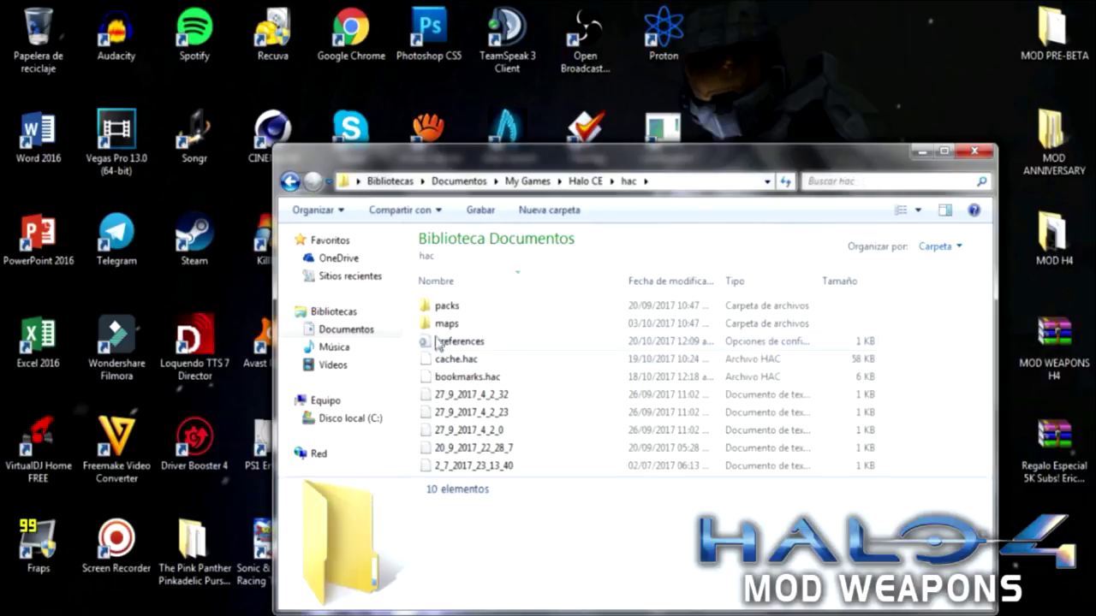
{"action": "left_click", "coordinate": [440, 308]}
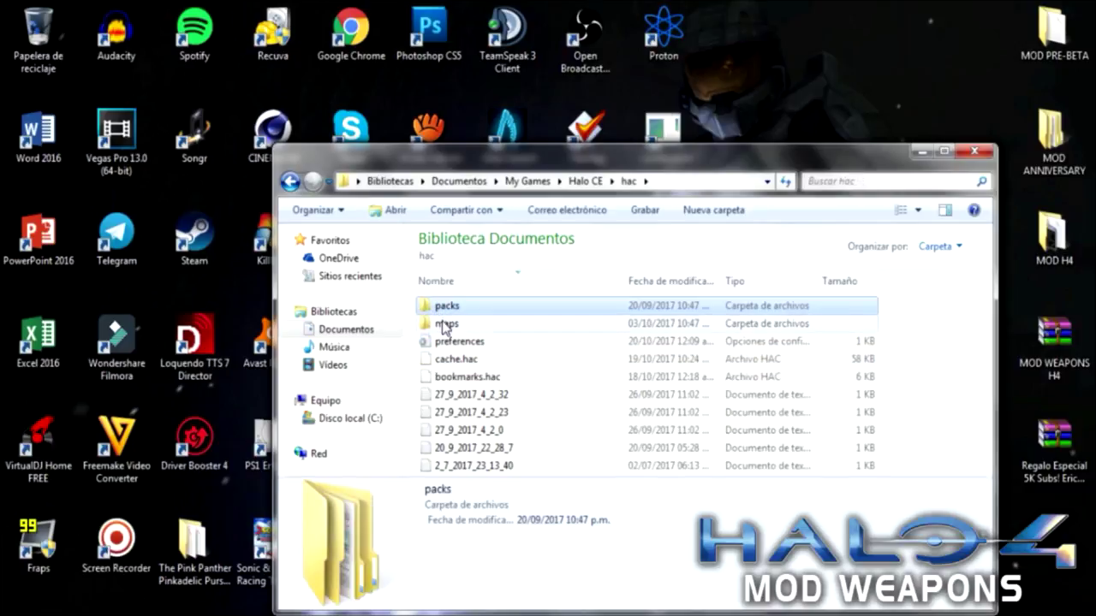
{"action": "left_click", "coordinate": [441, 320]}
{"action": "left_click", "coordinate": [439, 310]}
{"action": "left_click", "coordinate": [444, 323]}
{"action": "left_click", "coordinate": [439, 311]}
{"action": "left_click", "coordinate": [289, 181]}
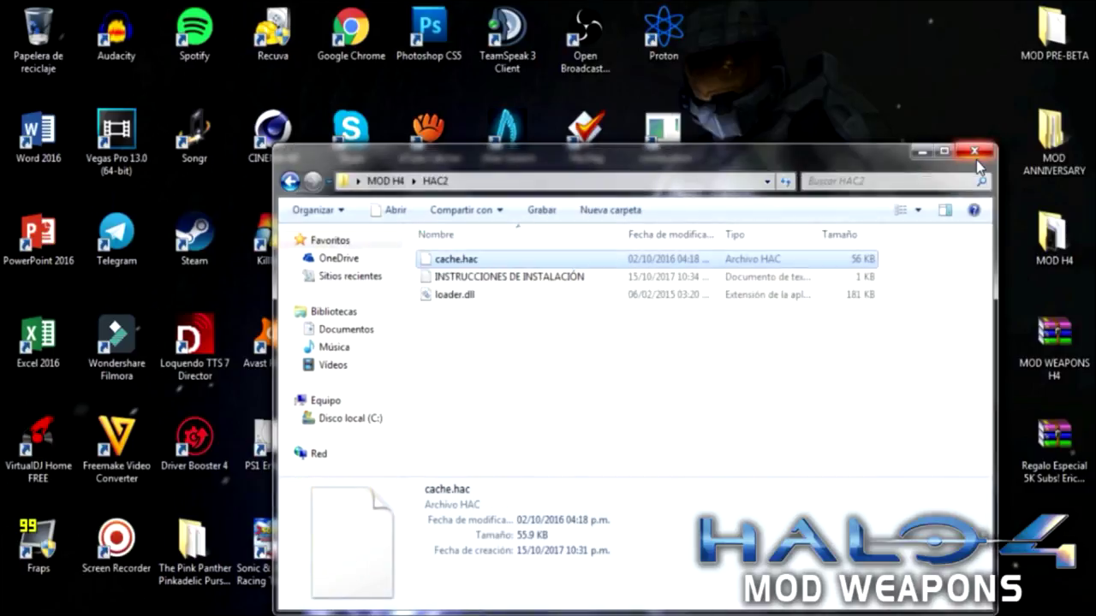
{"action": "left_click", "coordinate": [974, 151]}
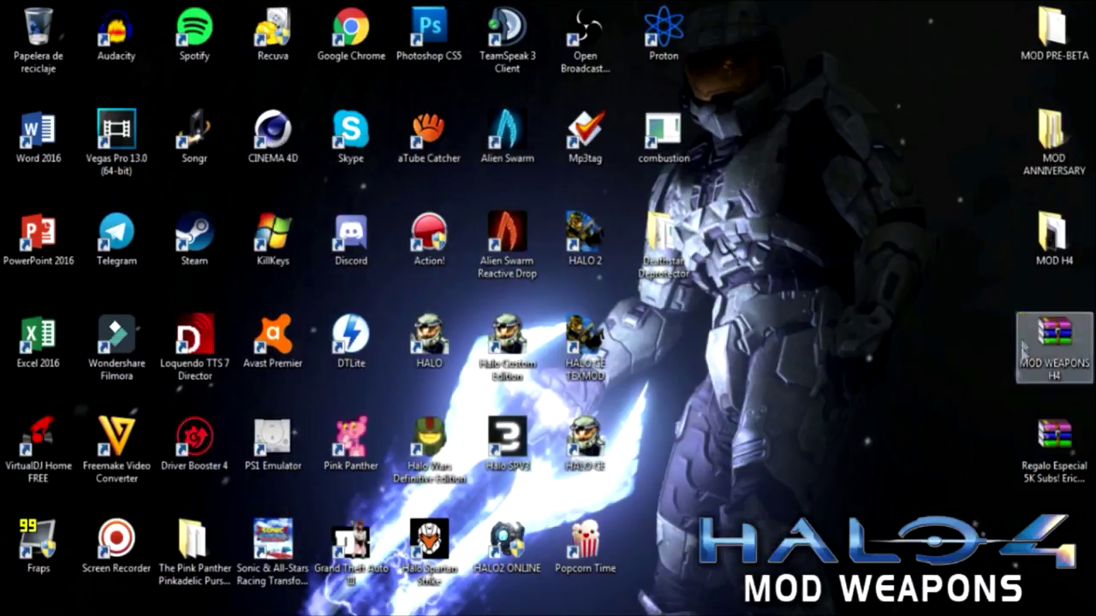
- Copy all the map files from the MAPAS MOD WEAPONS folder inside MOD H4
{"action": "double_click", "coordinate": [1039, 238]}
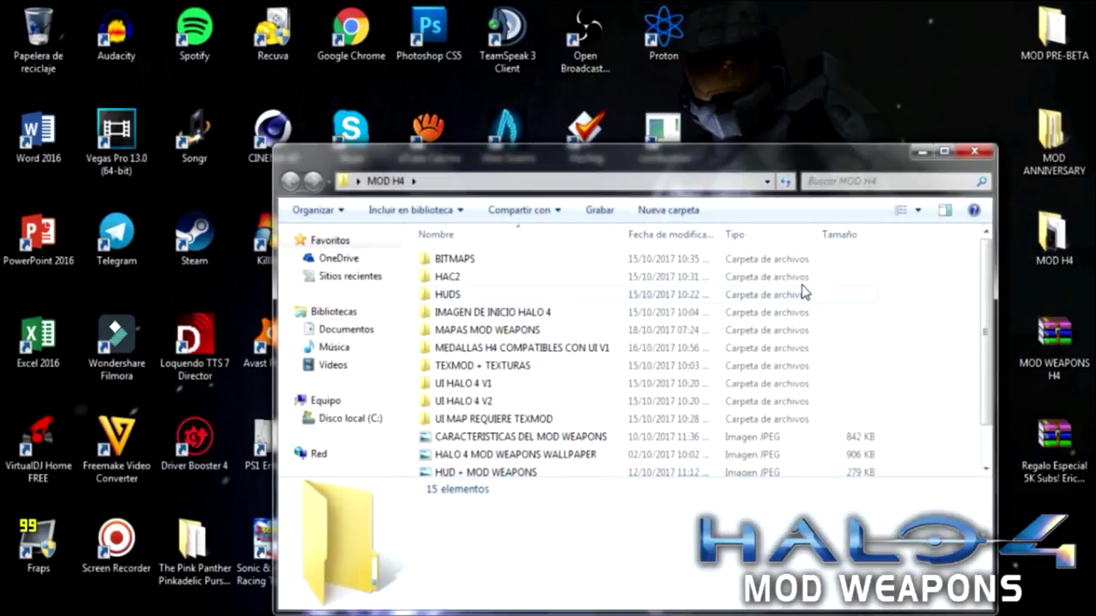
{"action": "double_click", "coordinate": [462, 332]}
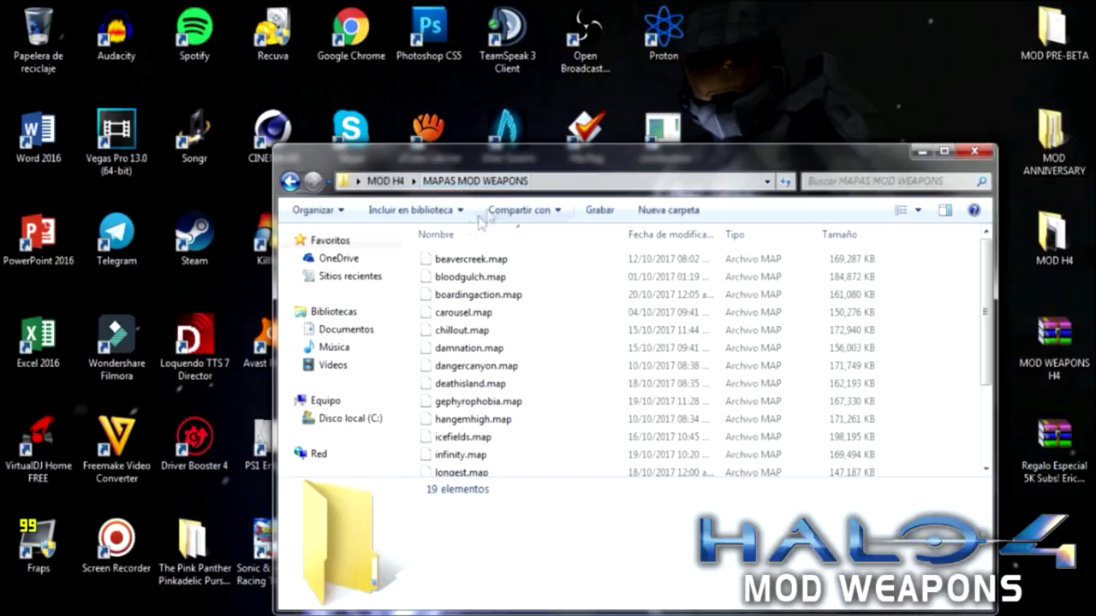
{"action": "left_click_drag", "start_coordinate": [413, 263], "coordinate": [541, 411]}
{"action": "right_click", "coordinate": [542, 411]}
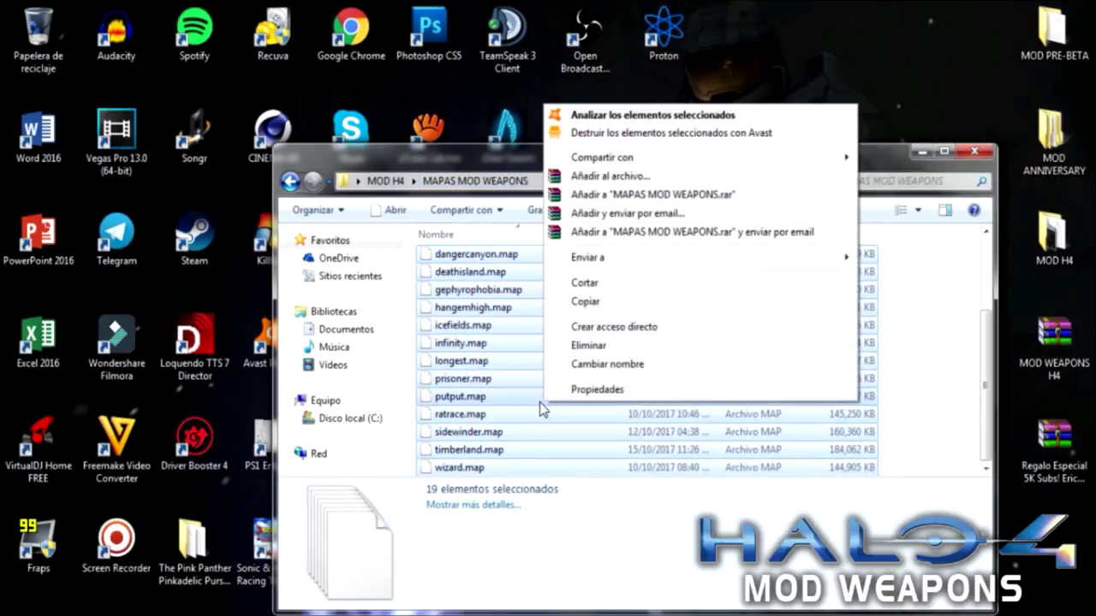
{"action": "left_click", "coordinate": [589, 303]}
{"action": "left_click", "coordinate": [917, 155]}
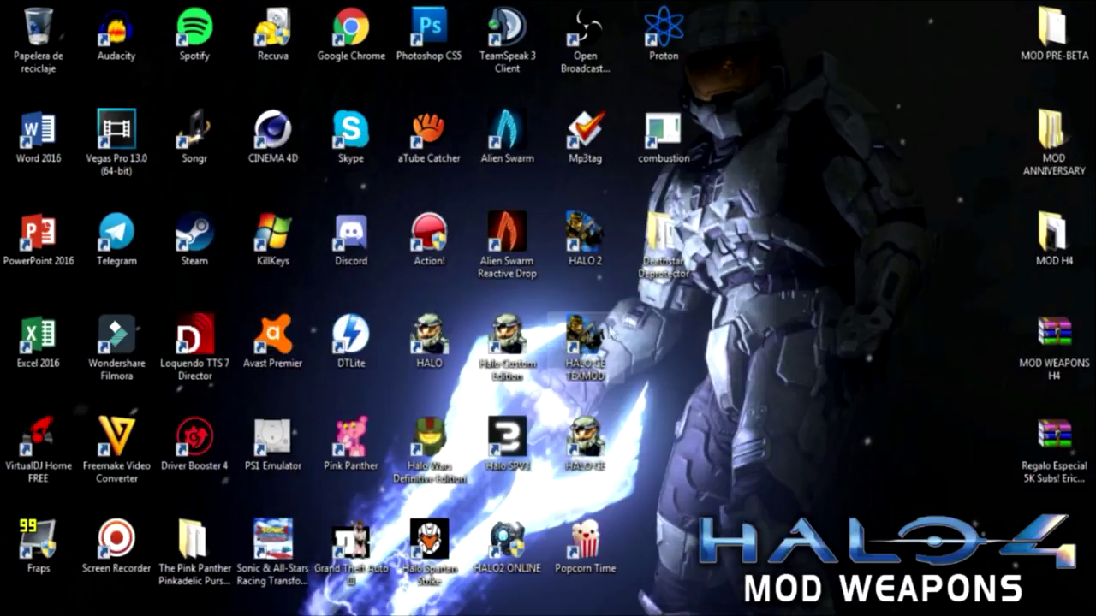
- Paste the copied maps into Halo Custom Edition's maps folder, replacing every conflicting file
{"action": "right_click", "coordinate": [516, 341]}
{"action": "left_click", "coordinate": [557, 188]}
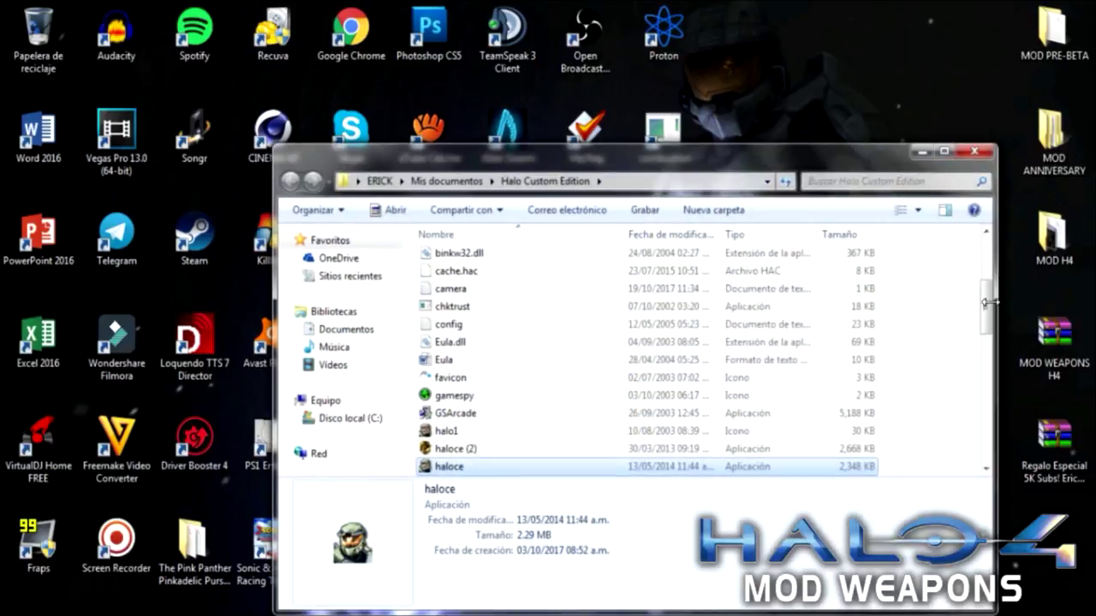
{"action": "scroll", "coordinate": [972, 274], "scroll_direction": "up", "scroll_amount": 3}
{"action": "double_click", "coordinate": [458, 314]}
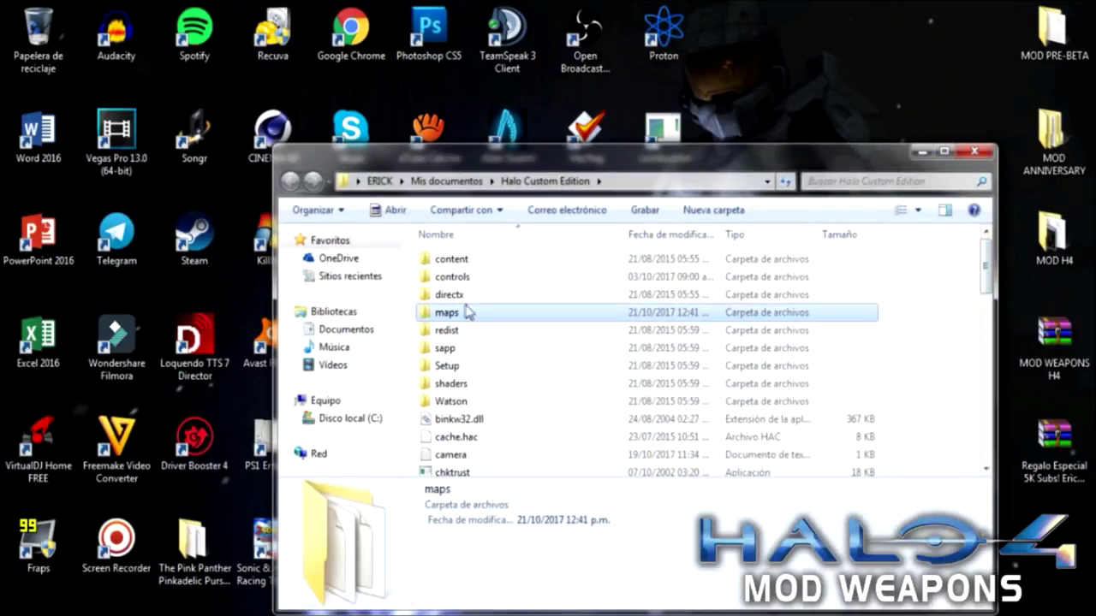
{"action": "key", "text": "ctrl+v"}
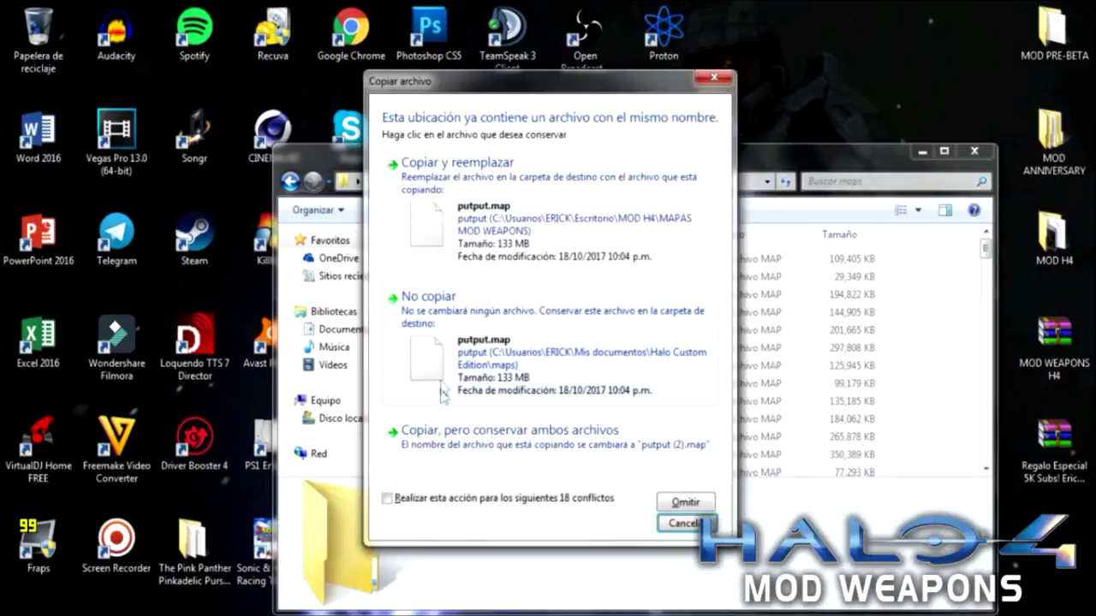
{"action": "left_click", "coordinate": [388, 498]}
{"action": "left_click", "coordinate": [490, 244]}
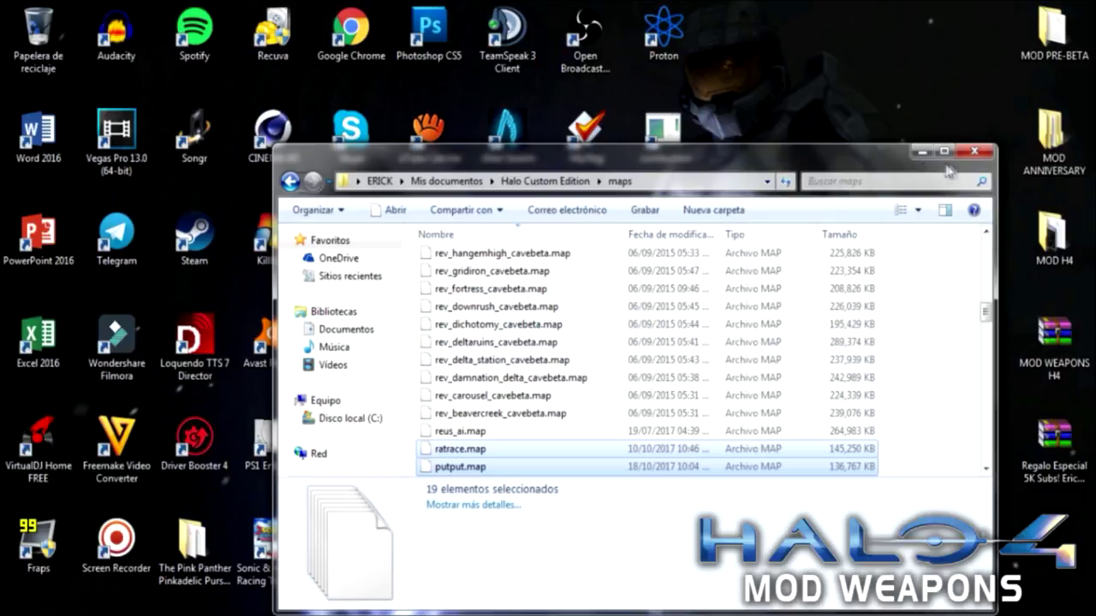
{"action": "left_click", "coordinate": [975, 152]}
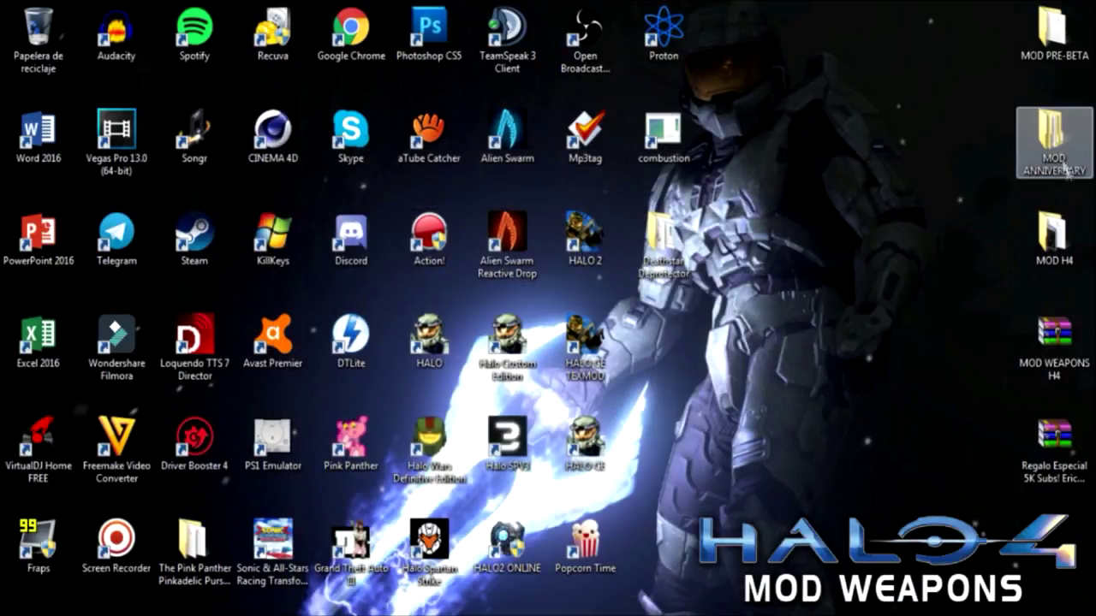
- Reopen the MOD H4 folder and examine the UI HALO 4 V1, UI HALO 4 V2 and UI MAP REQUIERE TEXMOD folders
{"action": "double_click", "coordinate": [1055, 239]}
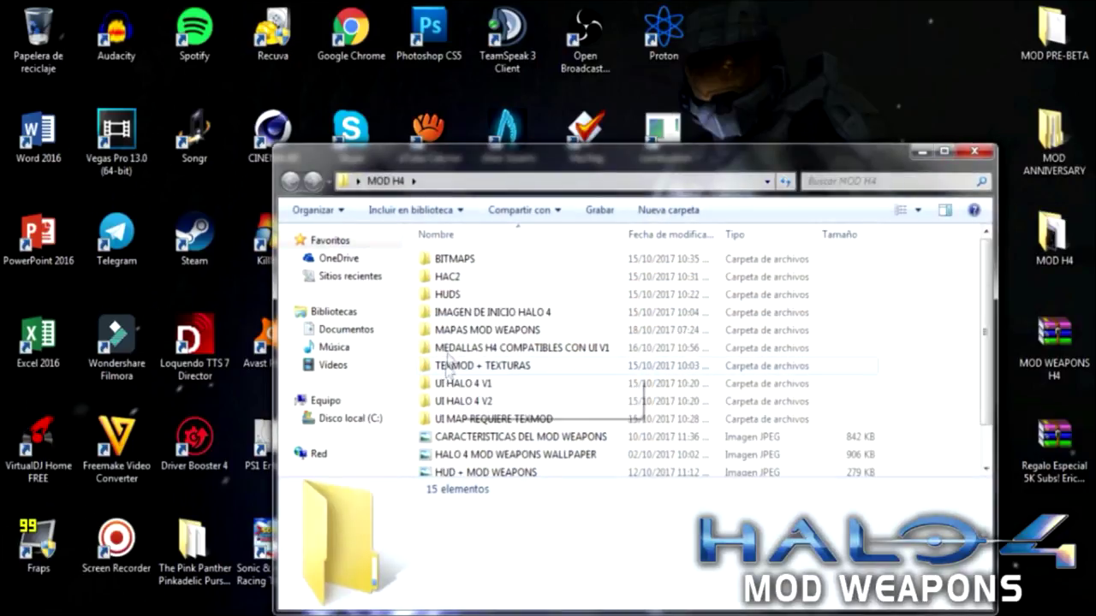
{"action": "left_click_drag", "start_coordinate": [414, 387], "coordinate": [454, 420]}
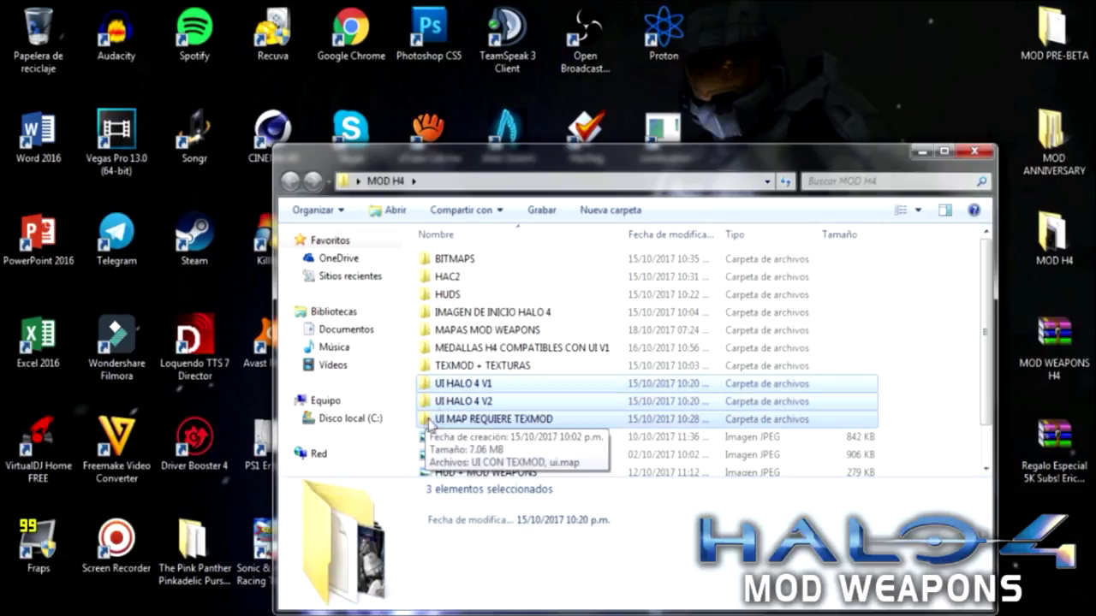
{"action": "left_click", "coordinate": [424, 387]}
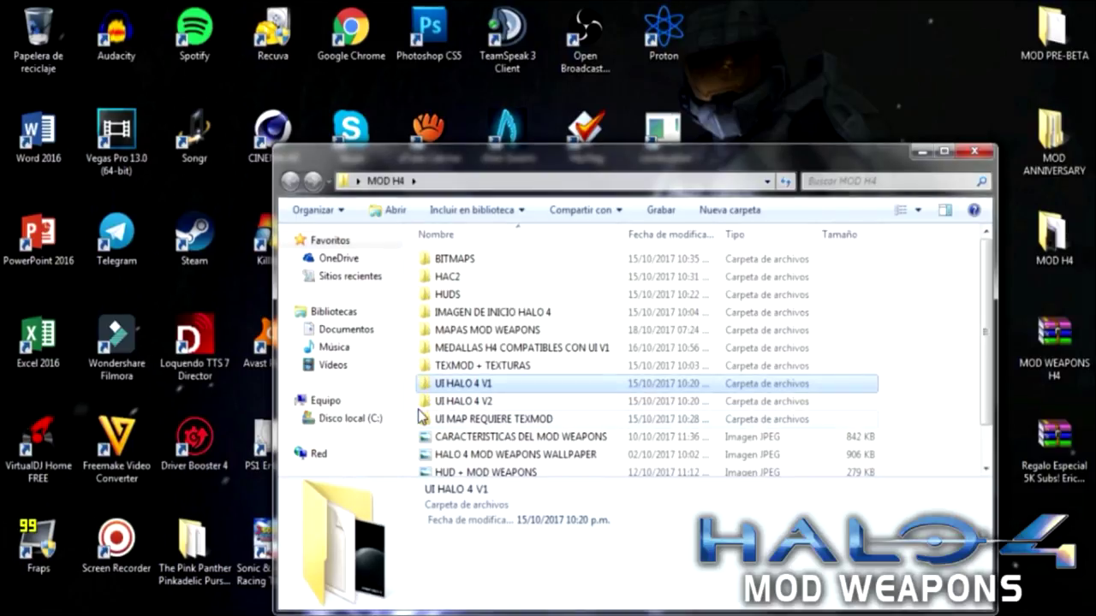
{"action": "left_click", "coordinate": [429, 418]}
{"action": "left_click", "coordinate": [434, 403]}
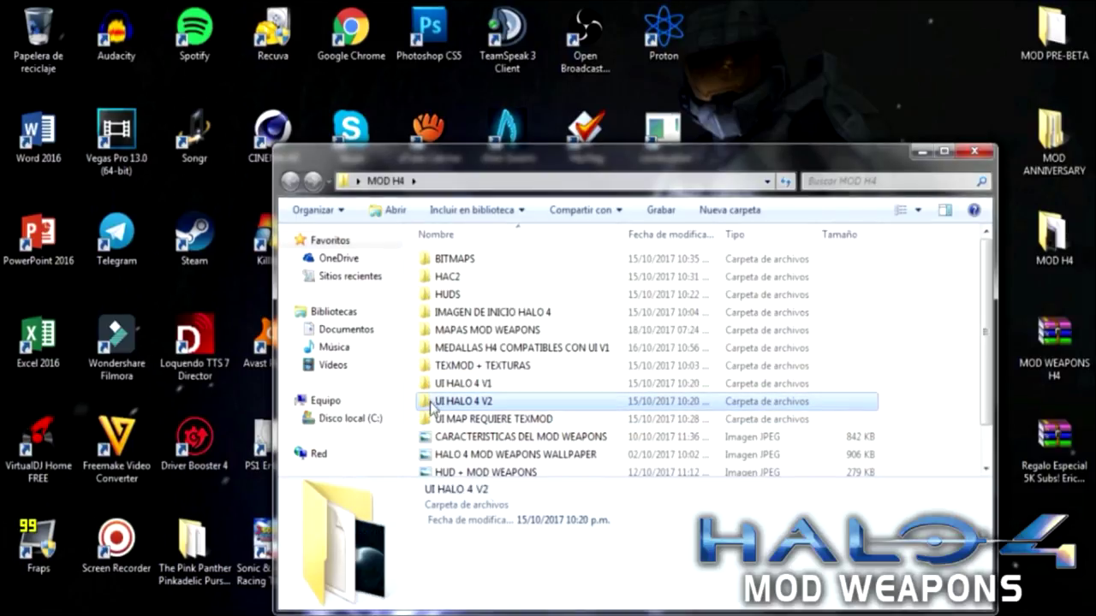
{"action": "left_click", "coordinate": [433, 385]}
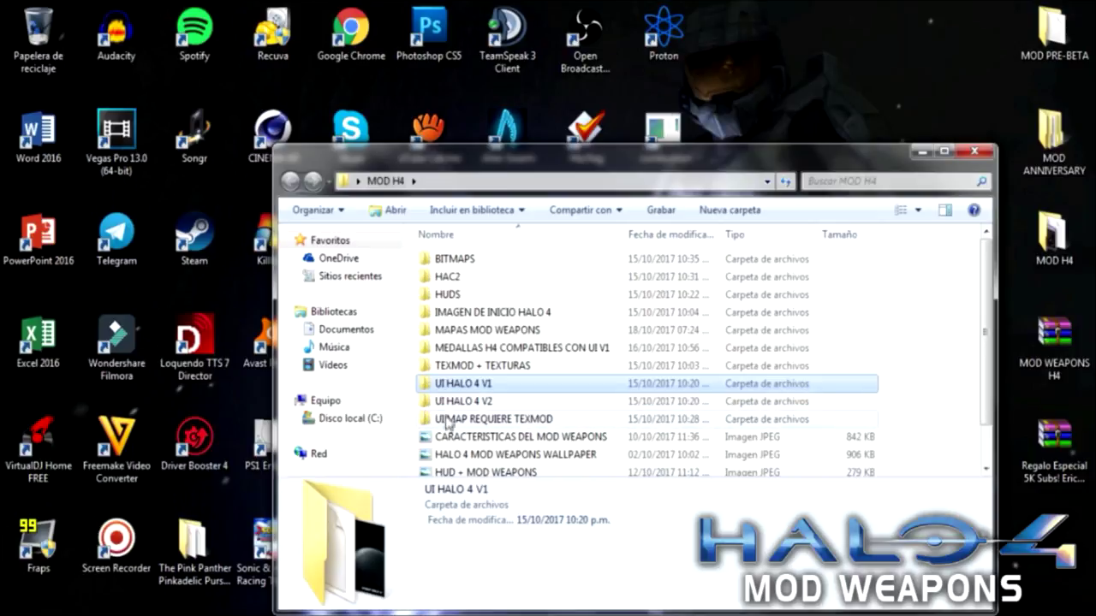
- Copy the ui.map file from the UI HALO 4 V1 folder inside MOD H4, and close the folder window
{"action": "left_click", "coordinate": [448, 400]}
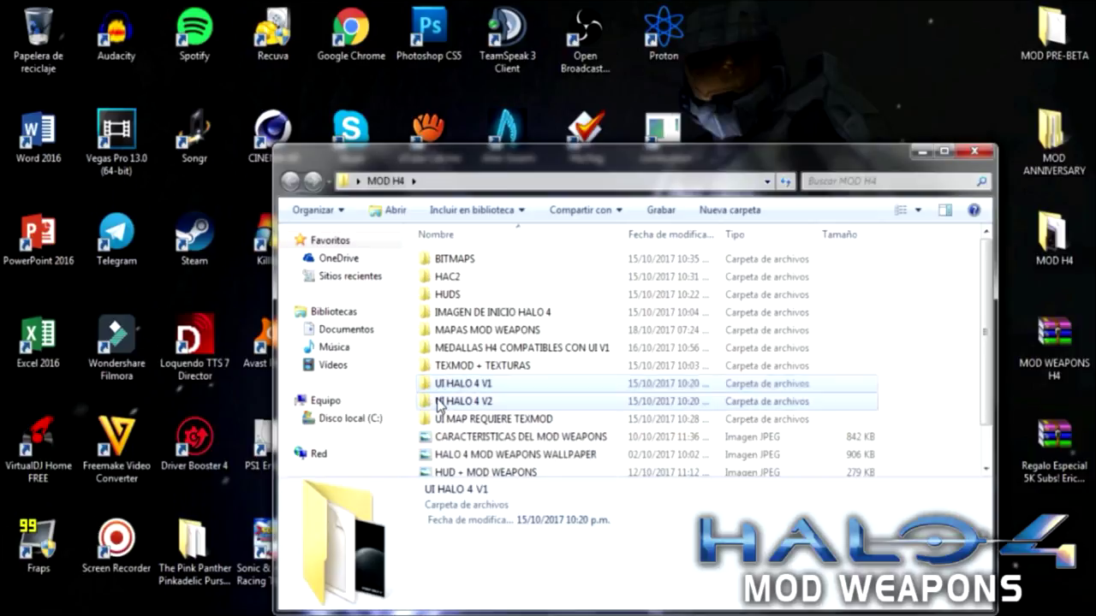
{"action": "double_click", "coordinate": [454, 384]}
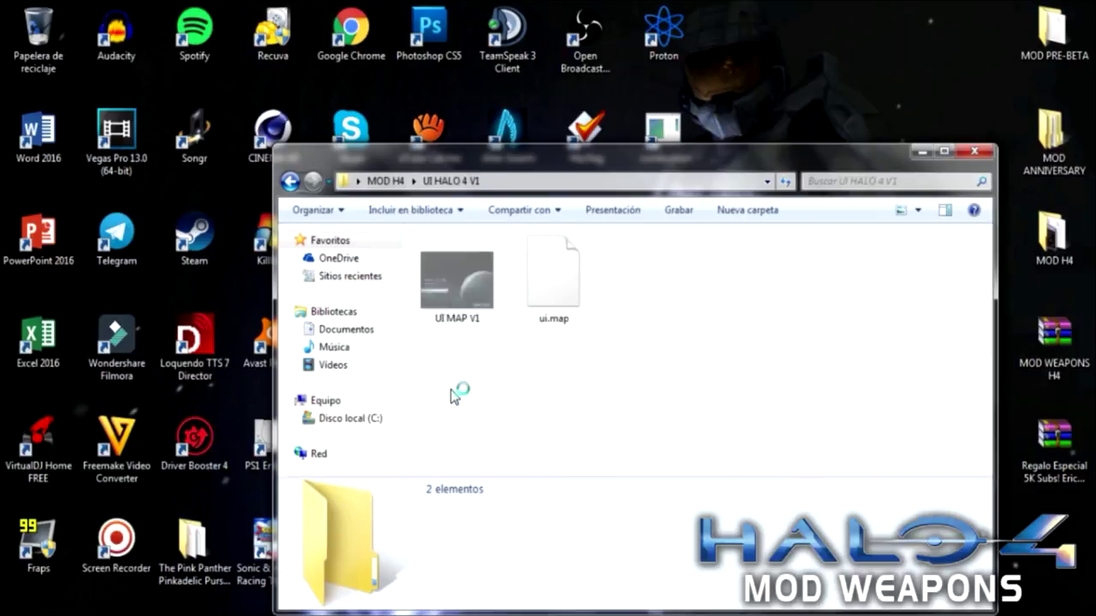
{"action": "left_click", "coordinate": [467, 312]}
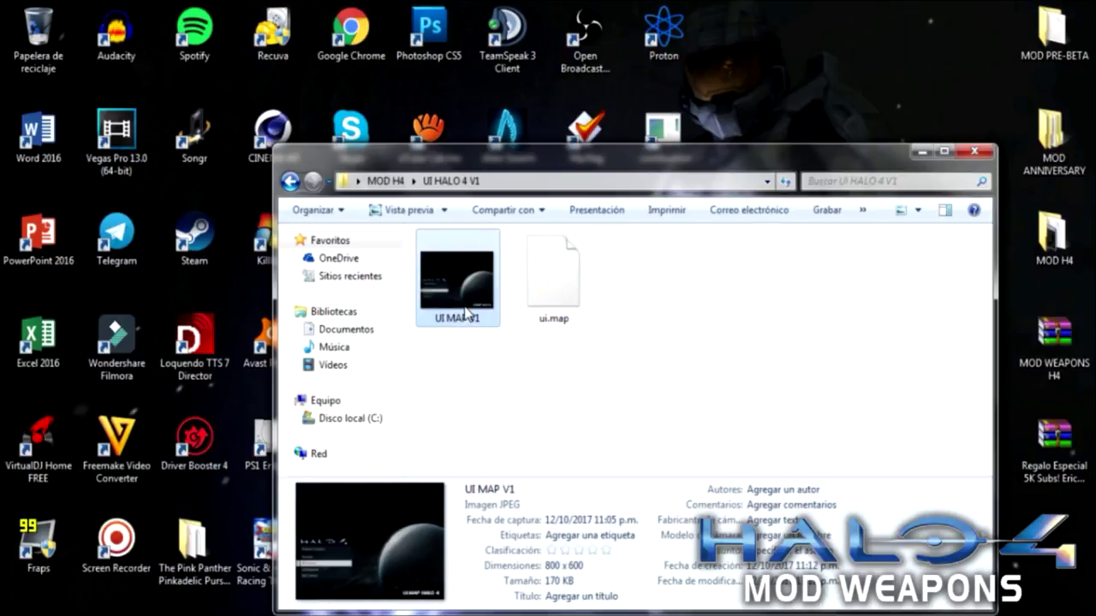
{"action": "left_click", "coordinate": [524, 296]}
{"action": "right_click", "coordinate": [524, 295]}
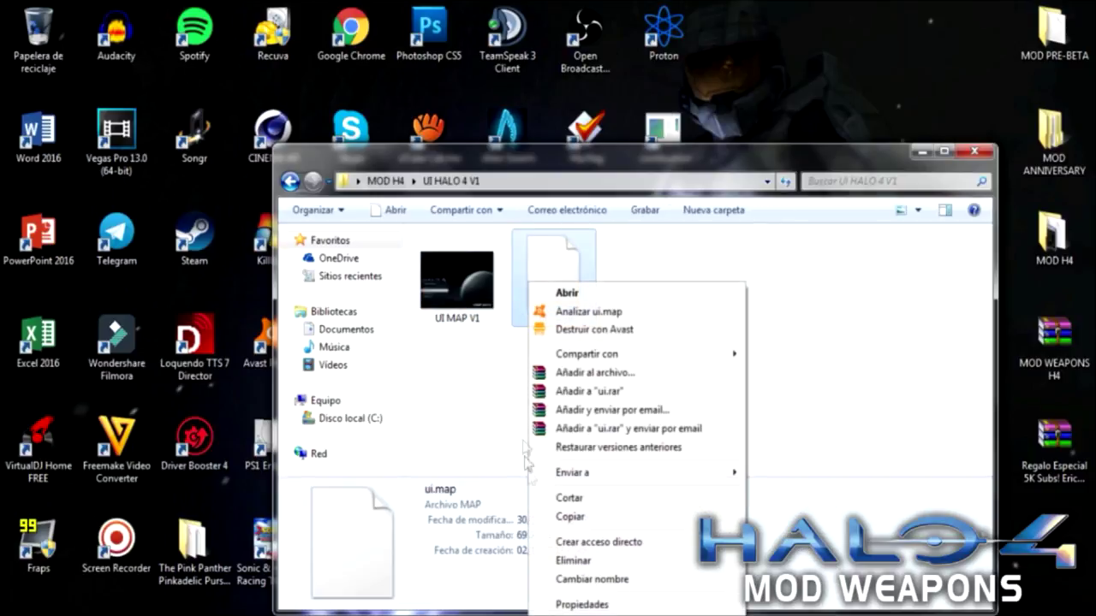
{"action": "left_click", "coordinate": [558, 517]}
{"action": "left_click", "coordinate": [968, 153]}
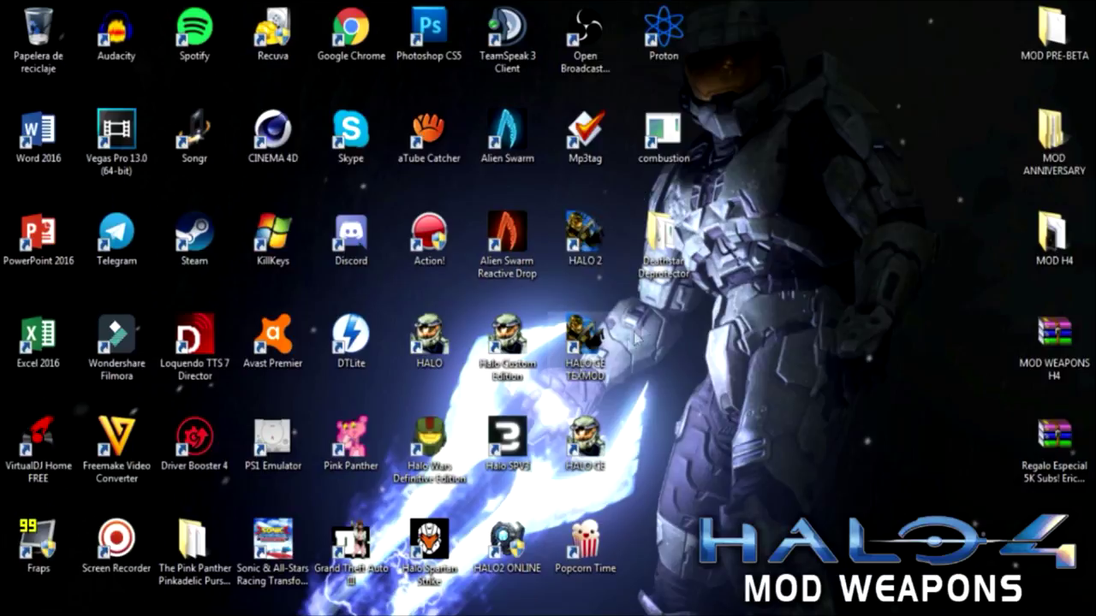
- Paste the copied ui.map into Halo Custom Edition's maps folder, replacing the existing file, and close the window
{"action": "right_click", "coordinate": [524, 321]}
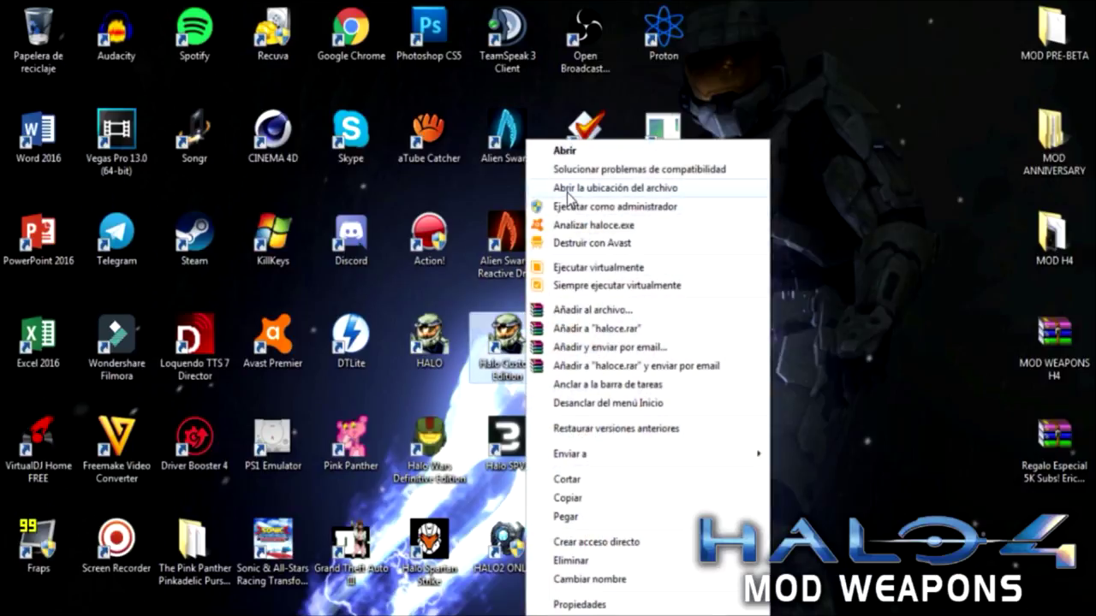
{"action": "left_click", "coordinate": [568, 187]}
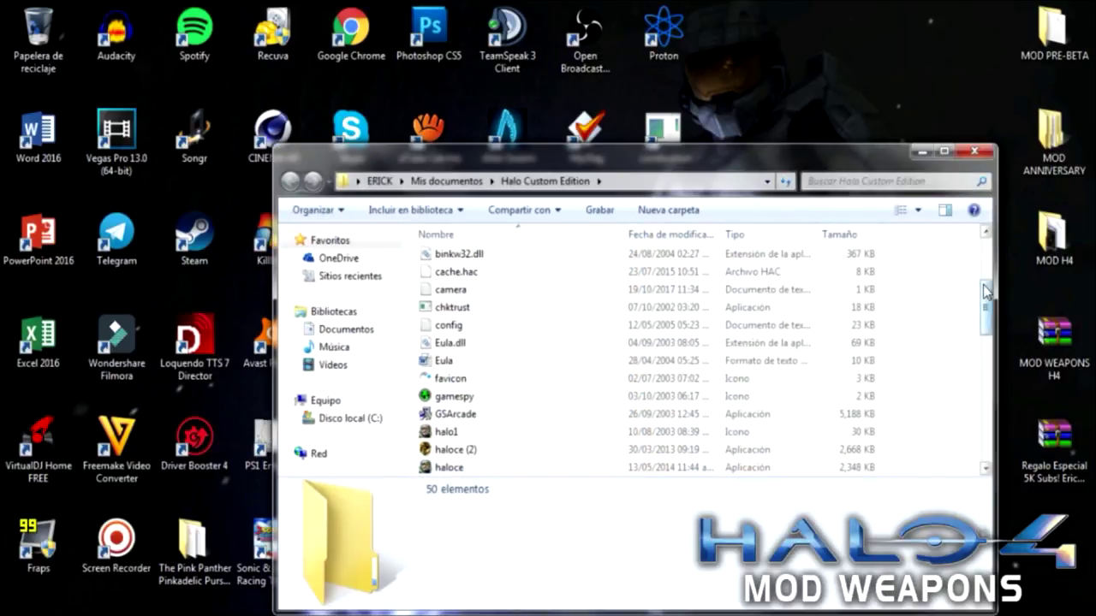
{"action": "scroll", "coordinate": [980, 307], "scroll_direction": "up", "scroll_amount": 3}
{"action": "double_click", "coordinate": [447, 312]}
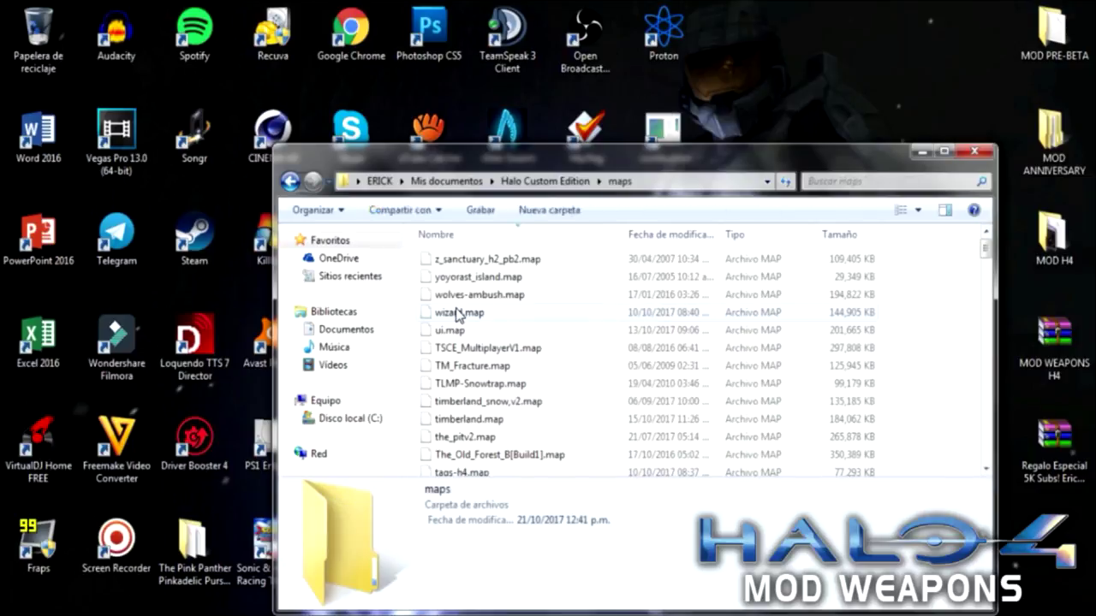
{"action": "key", "text": "ctrl+v"}
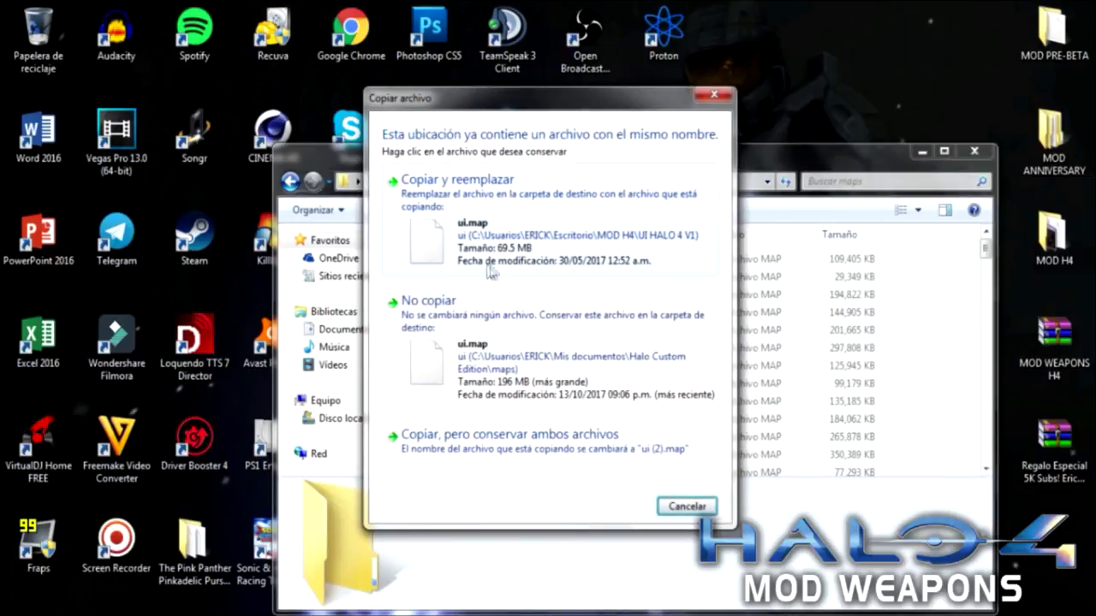
{"action": "left_click", "coordinate": [502, 217]}
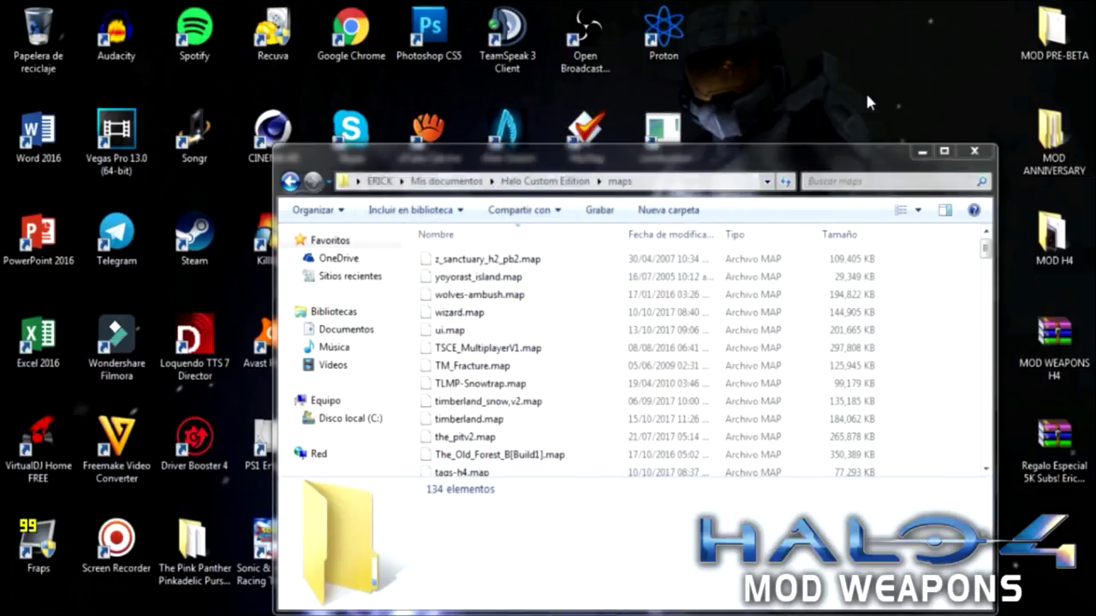
{"action": "left_click", "coordinate": [961, 151]}
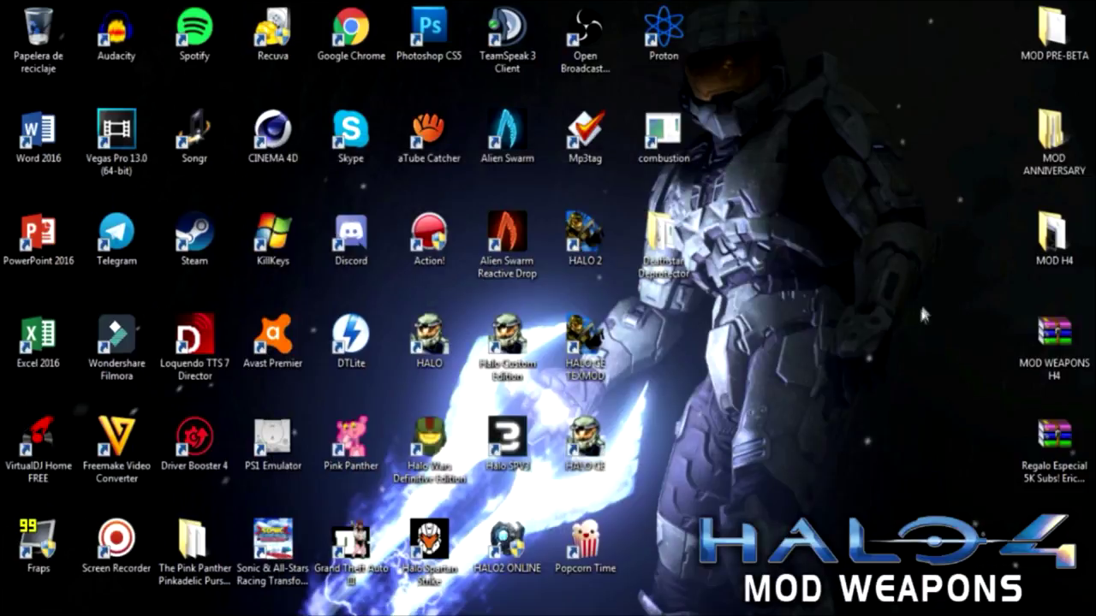
- Copy the bitmaps.map file from the BITMAPS folder inside MOD H4, and close the folder window
{"action": "double_click", "coordinate": [1051, 255]}
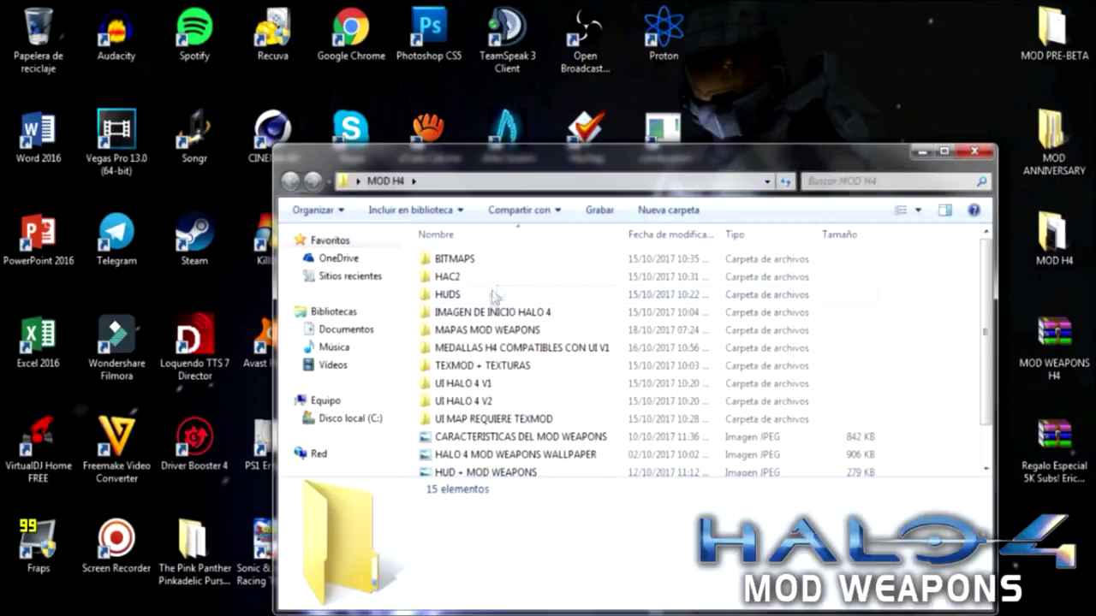
{"action": "double_click", "coordinate": [461, 261]}
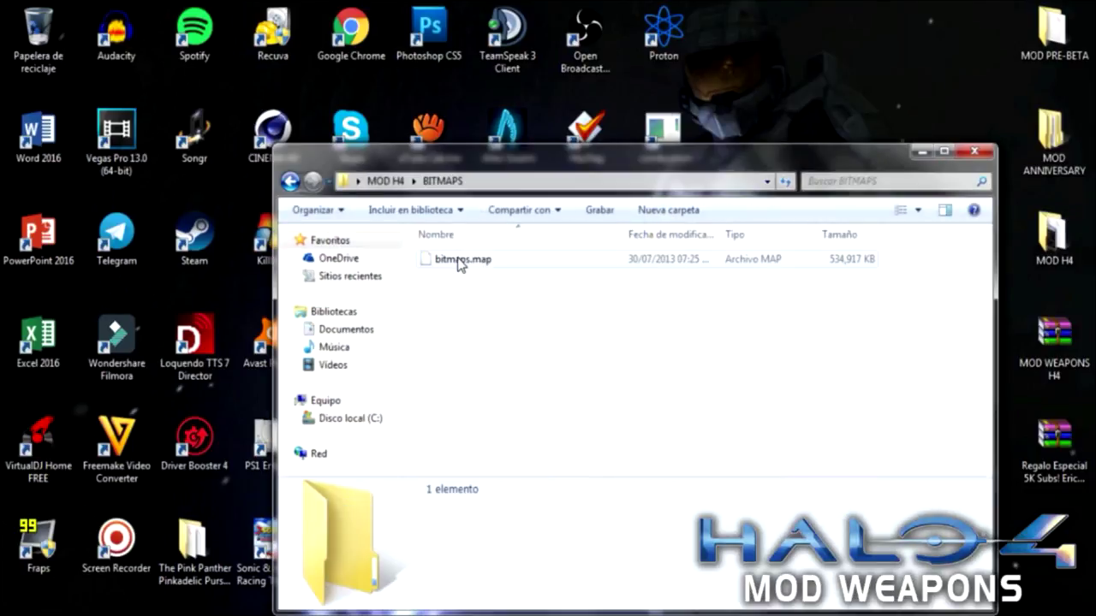
{"action": "left_click", "coordinate": [466, 262]}
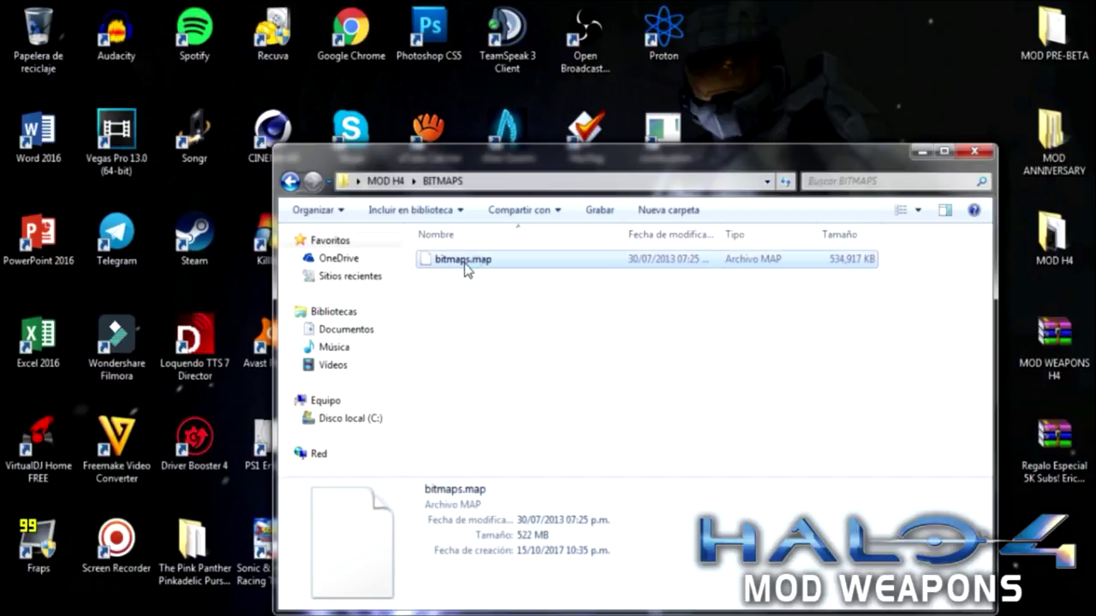
{"action": "right_click", "coordinate": [443, 267]}
{"action": "left_click", "coordinate": [485, 499]}
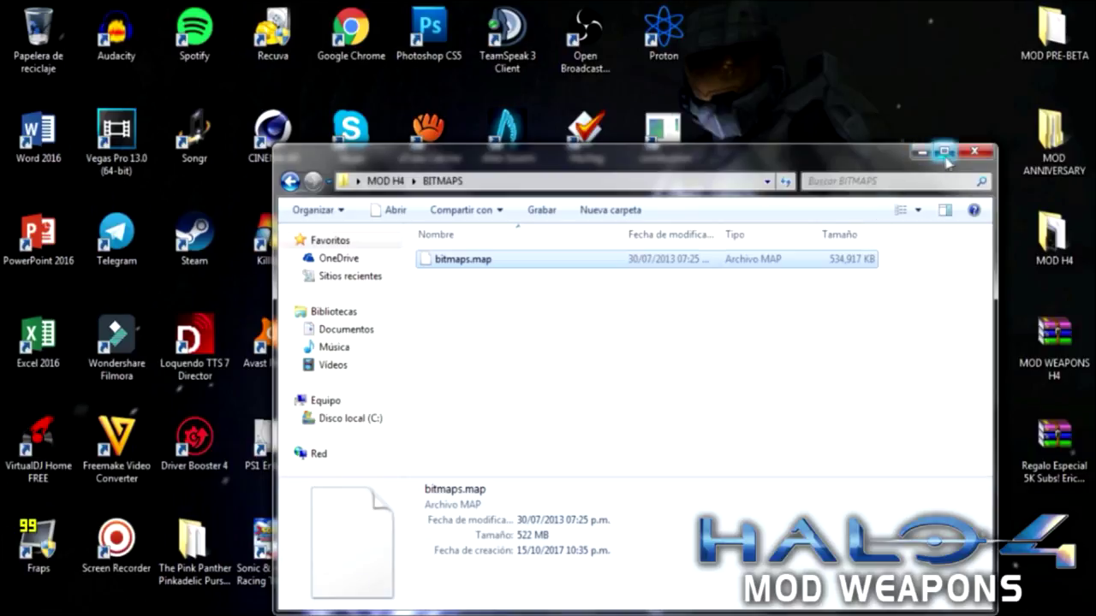
{"action": "left_click", "coordinate": [975, 150]}
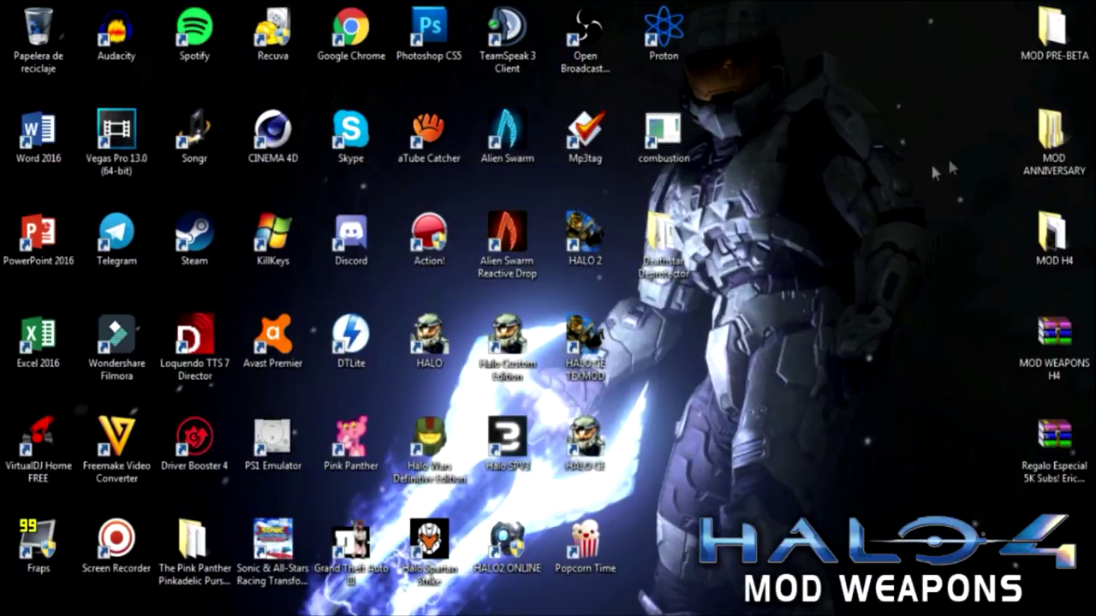
- Paste the copied bitmaps.map into Halo Custom Edition's maps folder, replacing the existing file, and close the window
{"action": "right_click", "coordinate": [505, 347]}
{"action": "left_click", "coordinate": [536, 188]}
{"action": "scroll", "coordinate": [649, 250], "scroll_direction": "up", "scroll_amount": 3}
{"action": "double_click", "coordinate": [455, 313]}
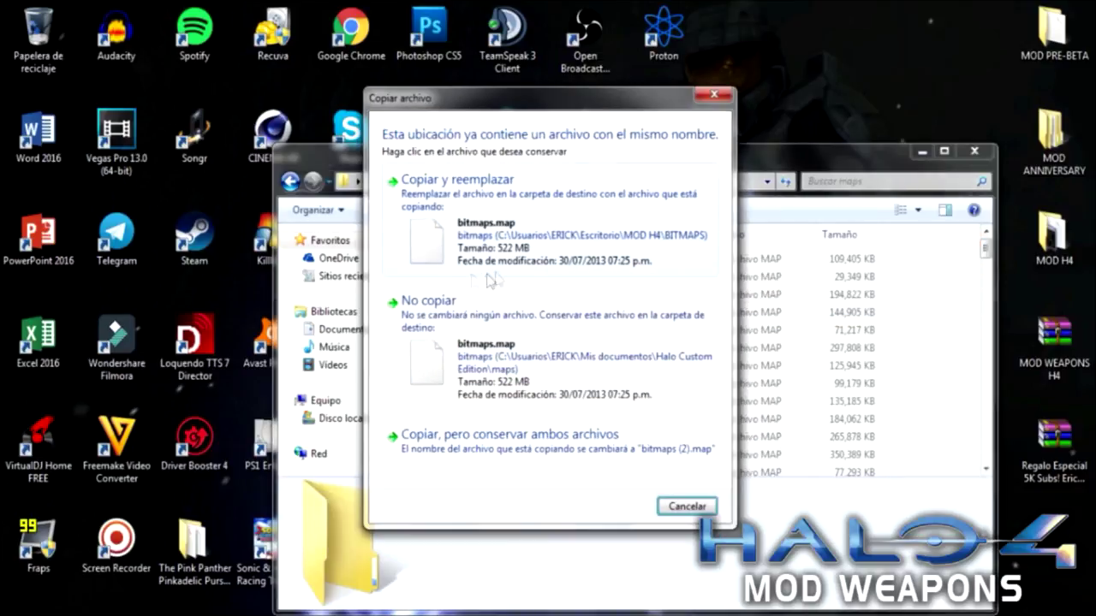
{"action": "left_click", "coordinate": [466, 216]}
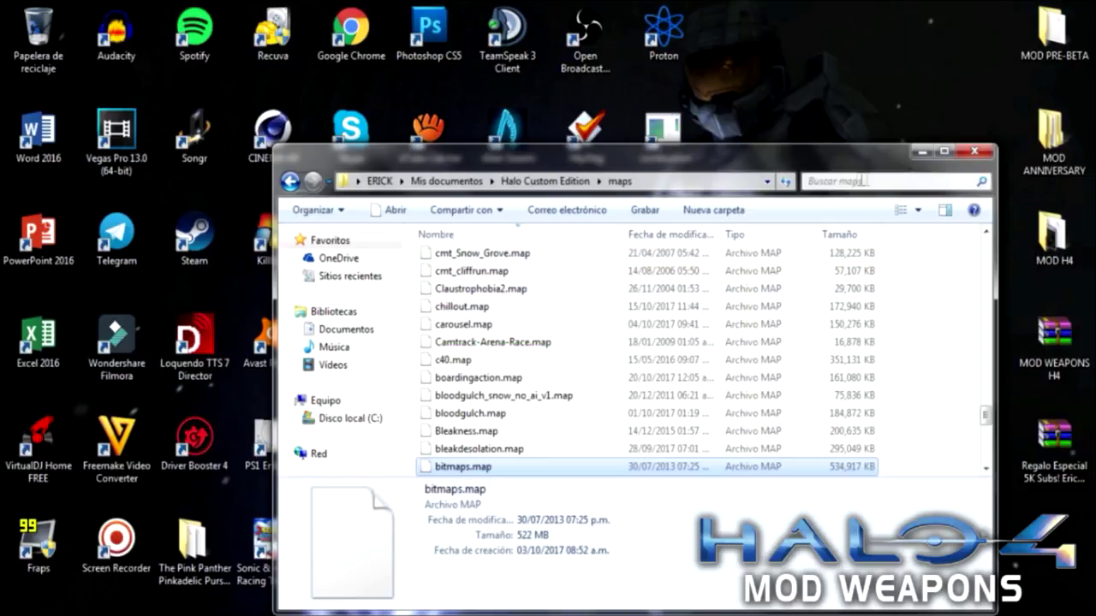
{"action": "left_click", "coordinate": [973, 152]}
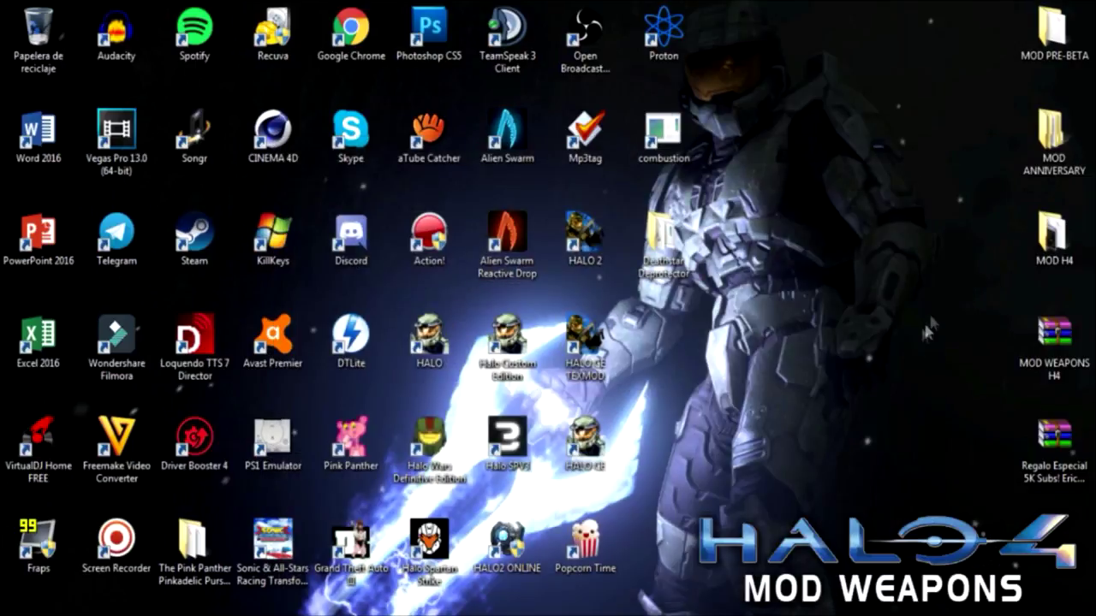
- Launch Texmod from the TEXMOD + TEXTURAS folder inside MOD H4, and move its window clear of the folder window
{"action": "double_click", "coordinate": [1043, 245]}
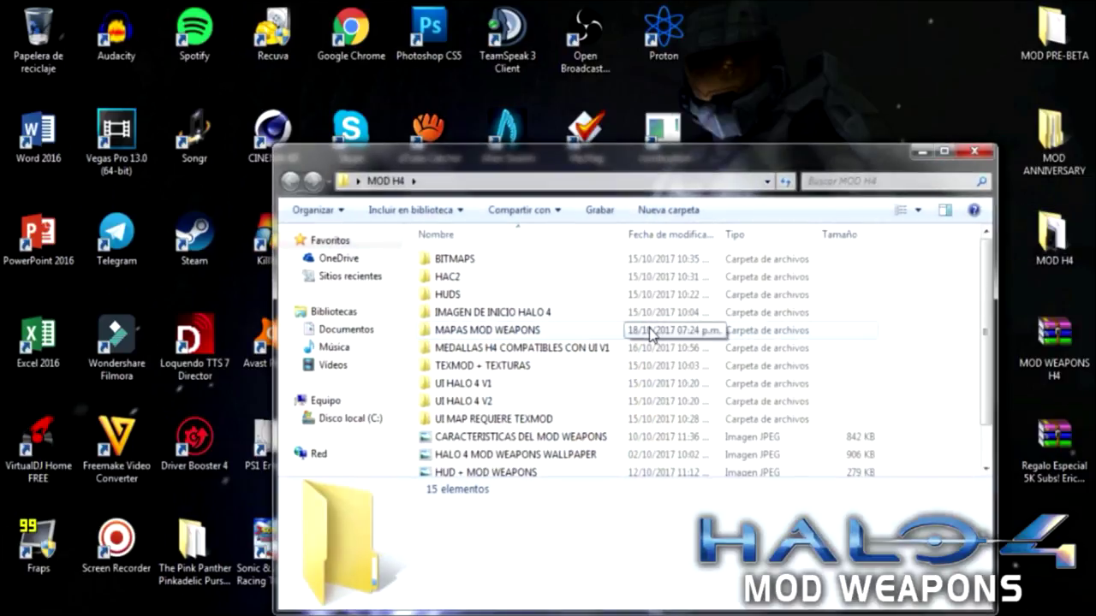
{"action": "left_click", "coordinate": [465, 368]}
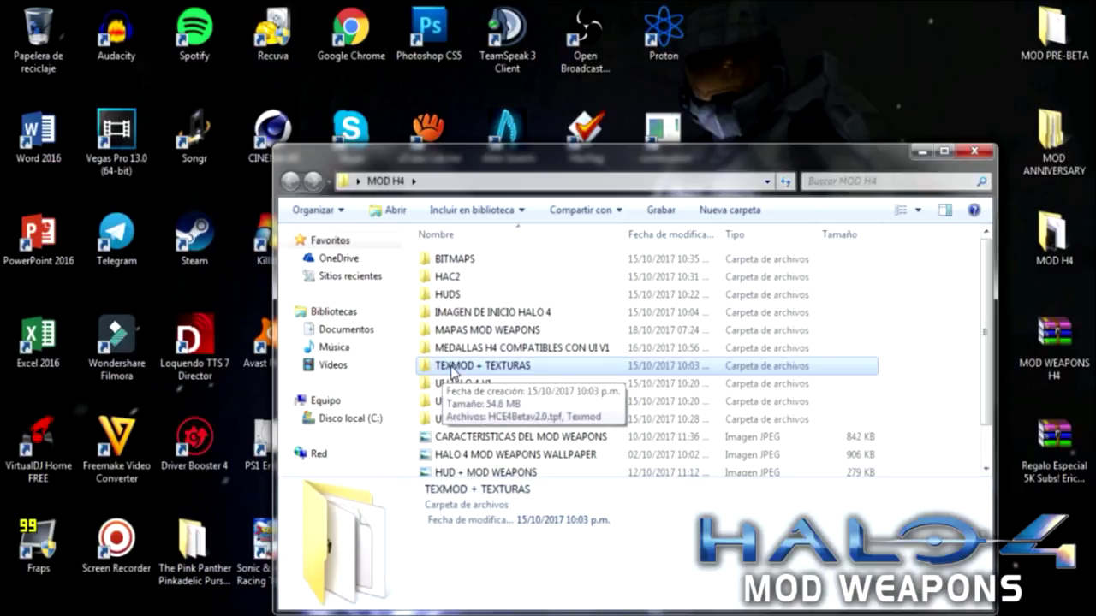
{"action": "double_click", "coordinate": [451, 368]}
{"action": "left_click_drag", "start_coordinate": [444, 319], "coordinate": [438, 259]}
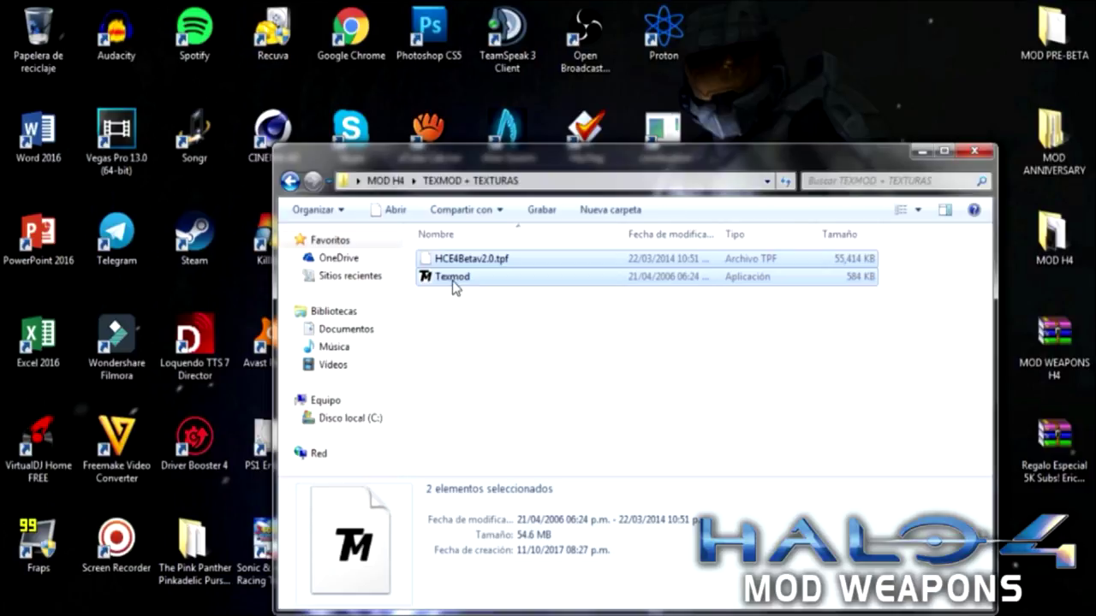
{"action": "left_click", "coordinate": [453, 277]}
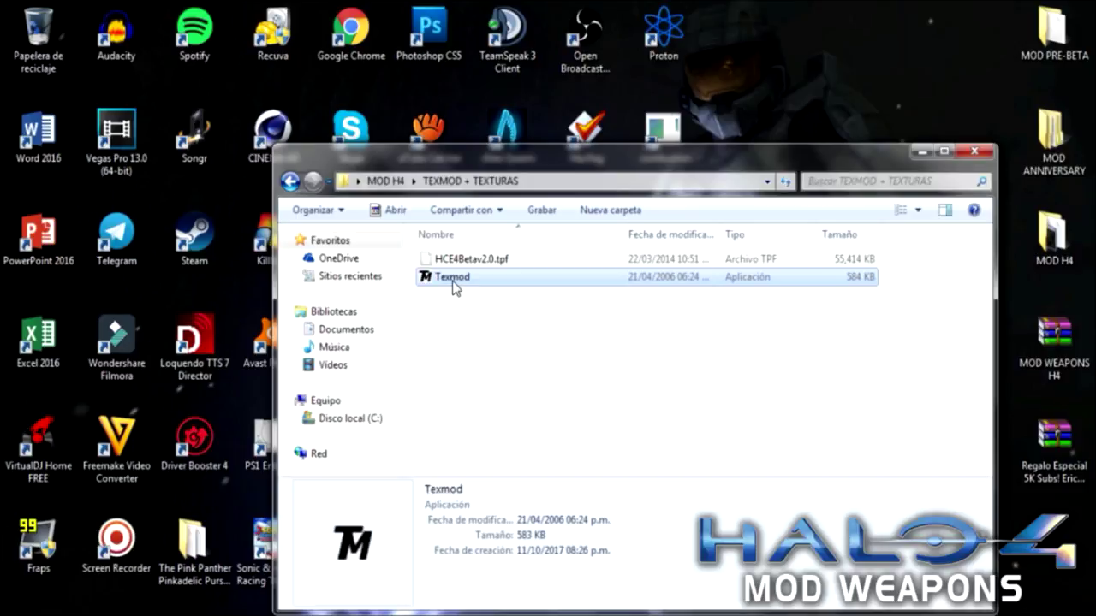
{"action": "double_click", "coordinate": [452, 279]}
{"action": "left_click_drag", "start_coordinate": [403, 177], "coordinate": [372, 74]}
- Set haloce (2).exe from the Halo Custom Edition folder as TexMod's target application, using its desktop shortcut
{"action": "left_click", "coordinate": [155, 119]}
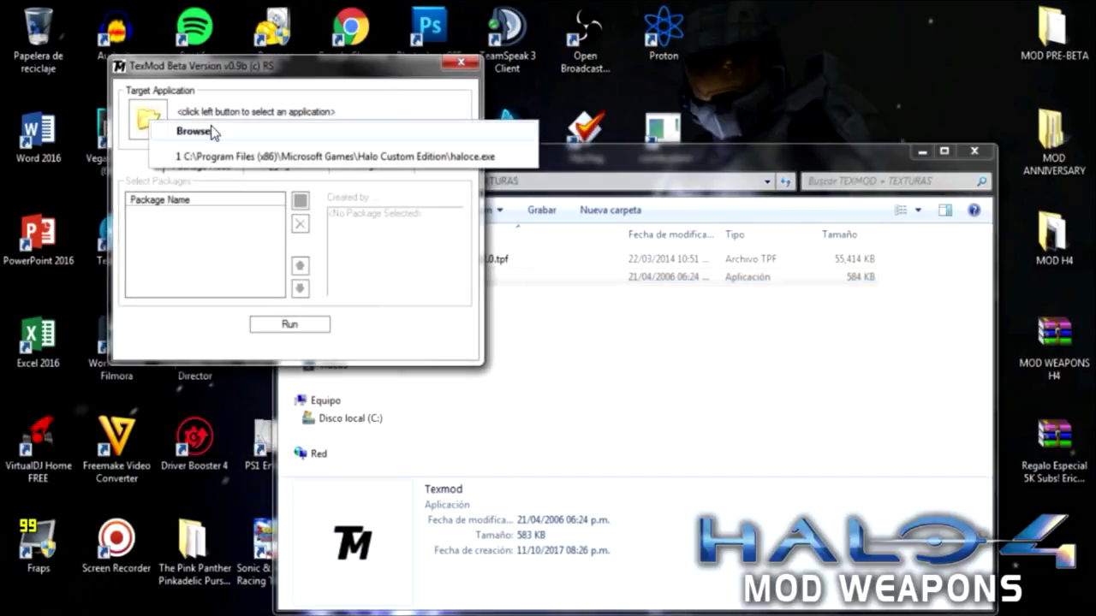
{"action": "left_click", "coordinate": [197, 131]}
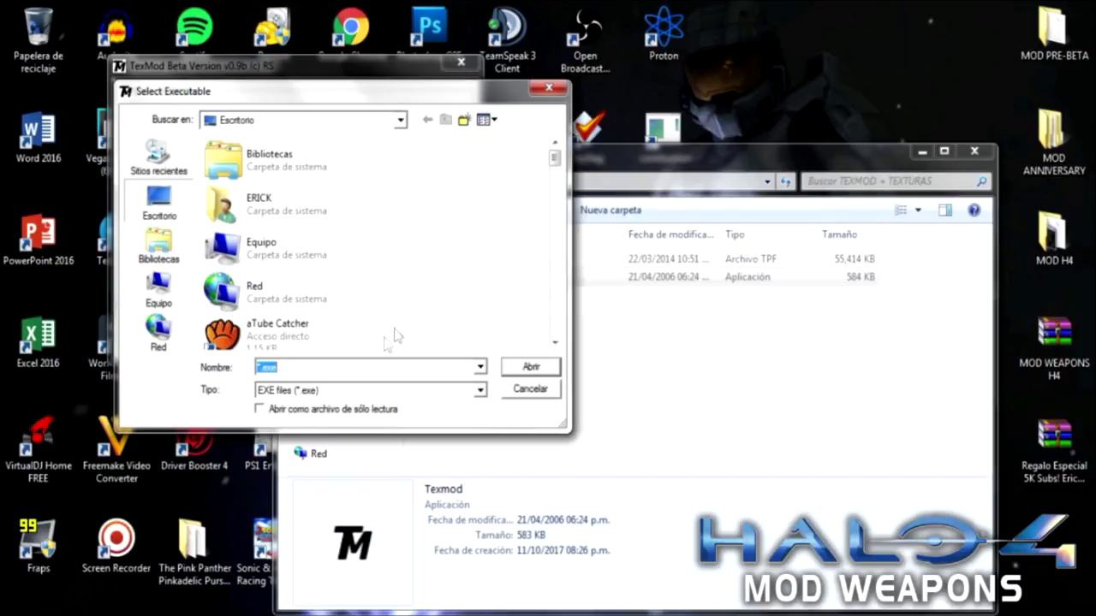
{"action": "type", "text": "ha"}
{"action": "key", "text": "Down"}
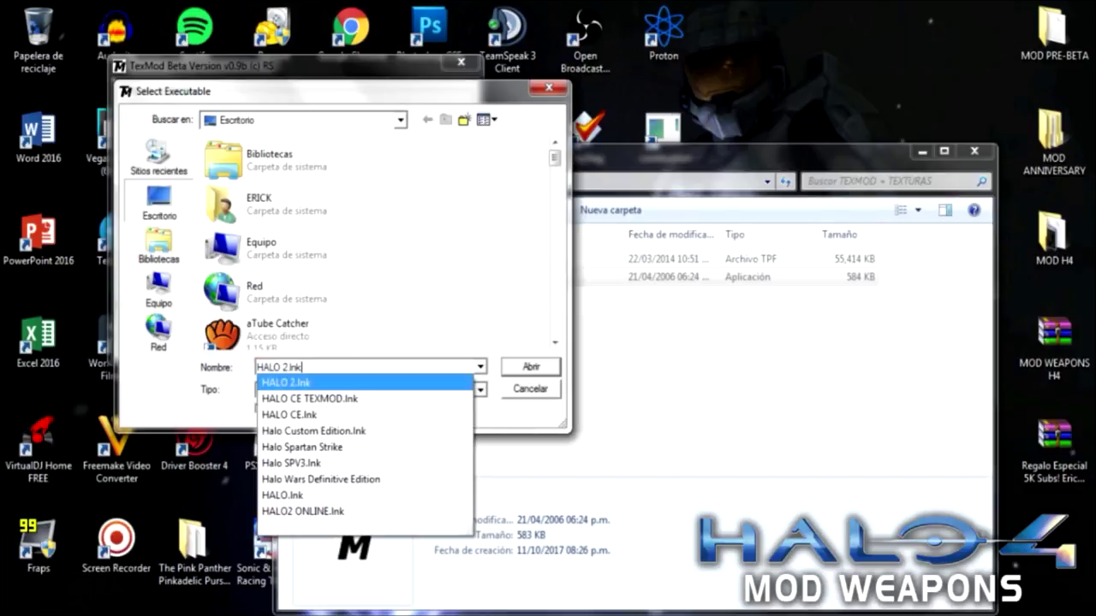
{"action": "key", "text": "Return"}
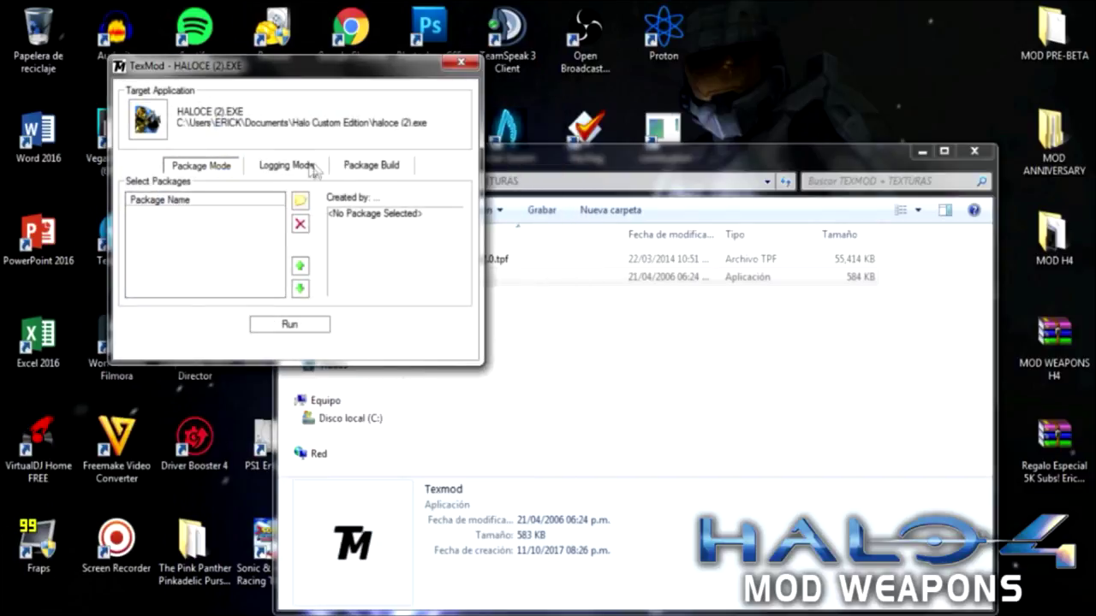
- Add the HCE4Betav2.0.tpf texture package from TEXMOD + TEXTURAS to TexMod's package list and select it
{"action": "left_click", "coordinate": [299, 200]}
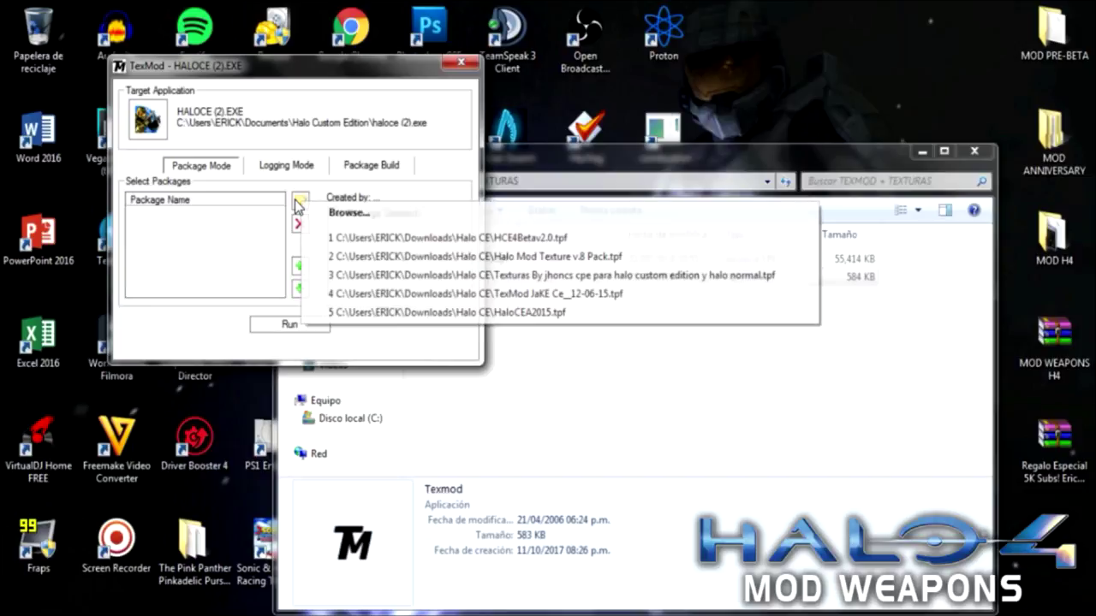
{"action": "left_click", "coordinate": [356, 220]}
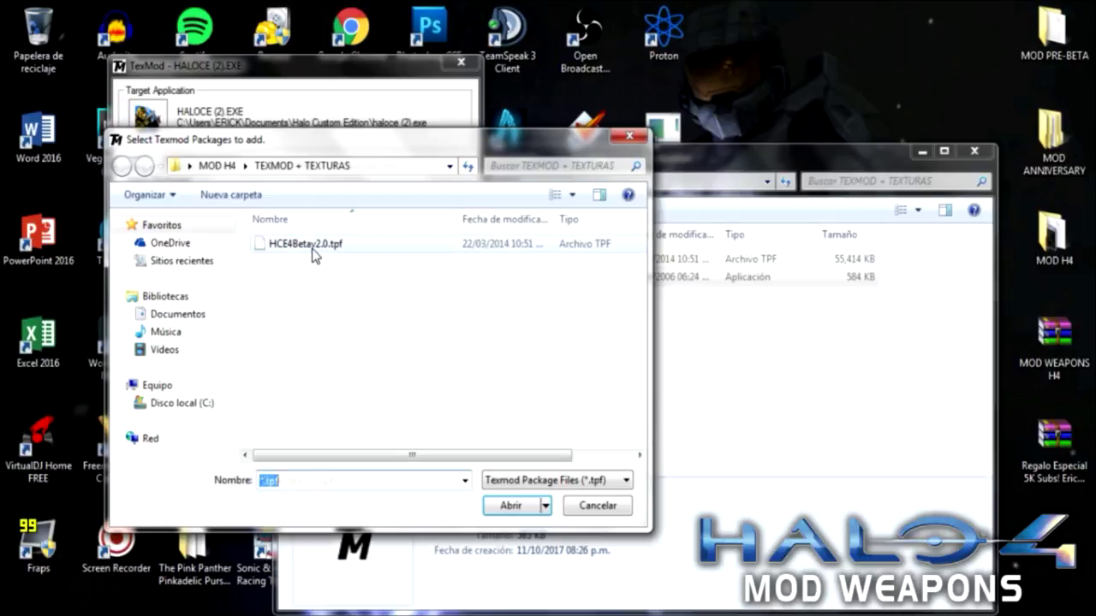
{"action": "left_click", "coordinate": [314, 246]}
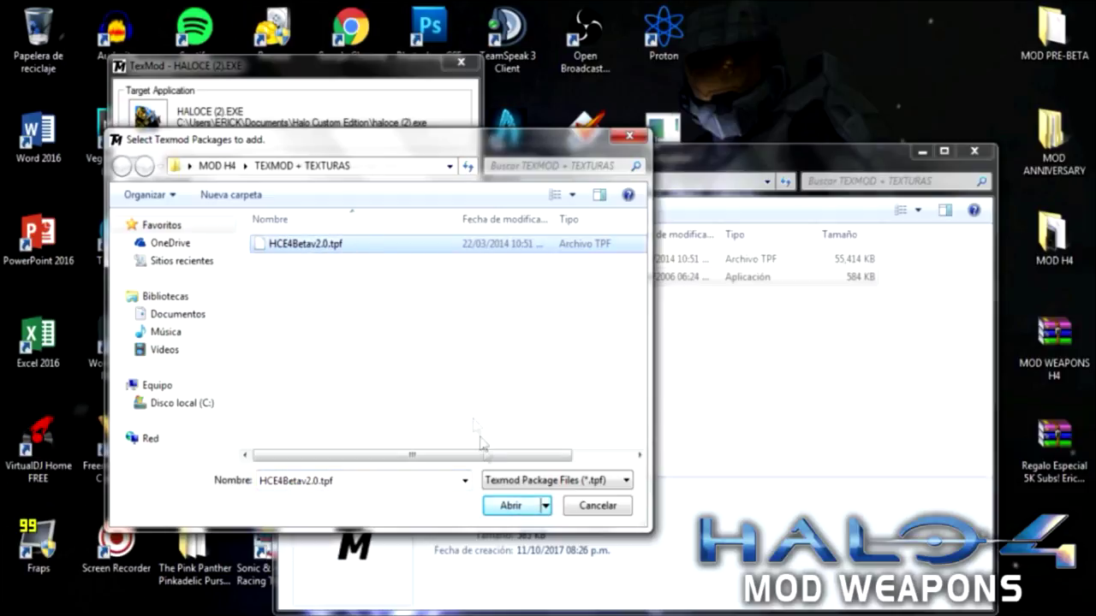
{"action": "left_click", "coordinate": [511, 506]}
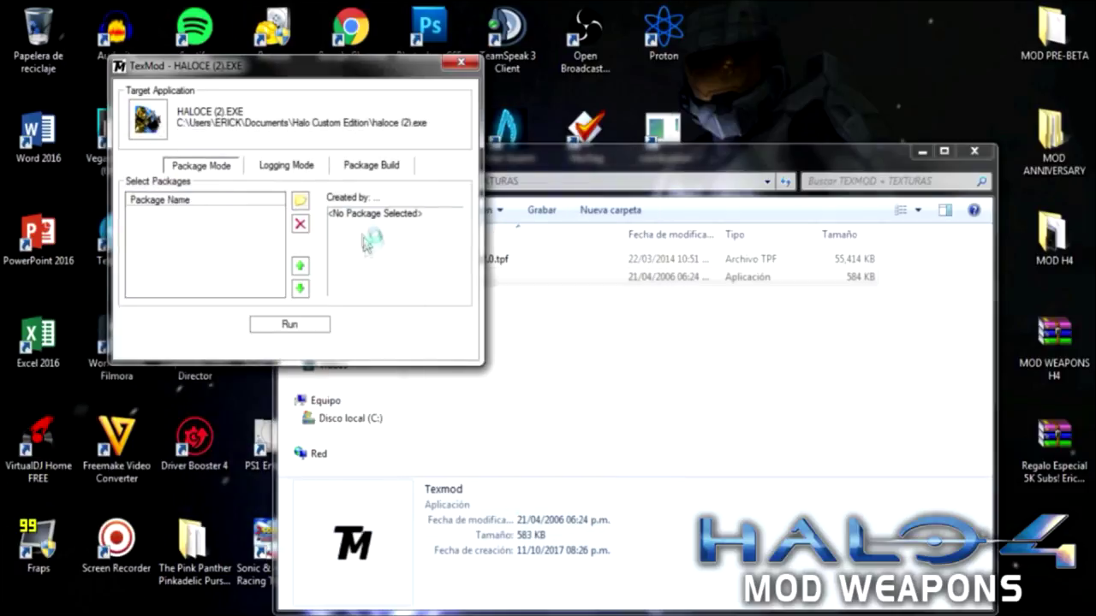
{"action": "left_click", "coordinate": [249, 214]}
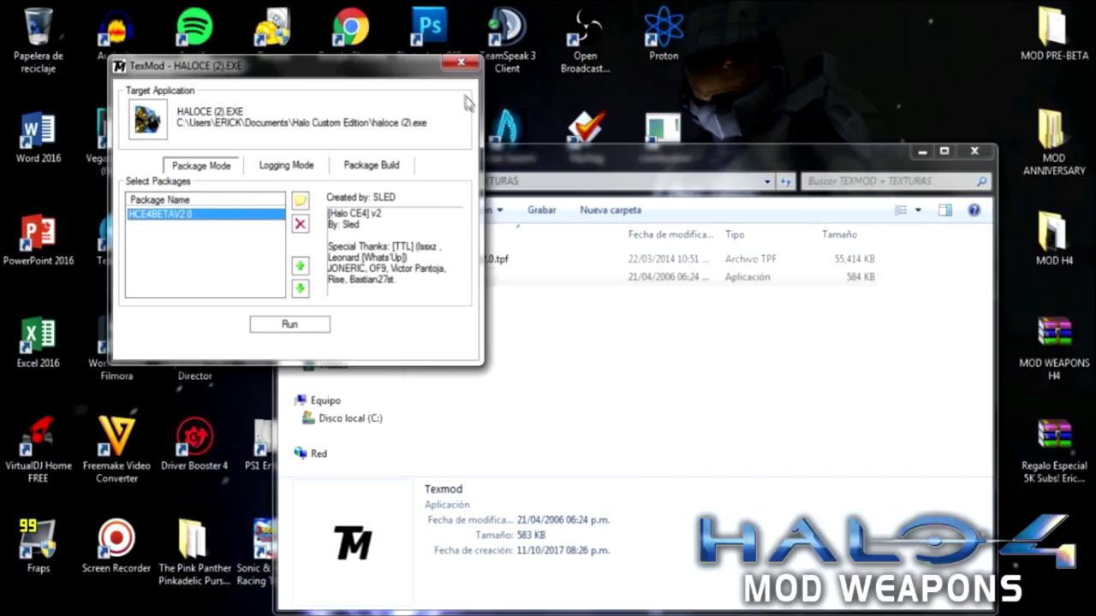
- Close TexMod and the TEXMOD + TEXTURAS folder window, and reopen the MOD H4 folder from the desktop
{"action": "left_click", "coordinate": [461, 62]}
{"action": "left_click", "coordinate": [599, 333]}
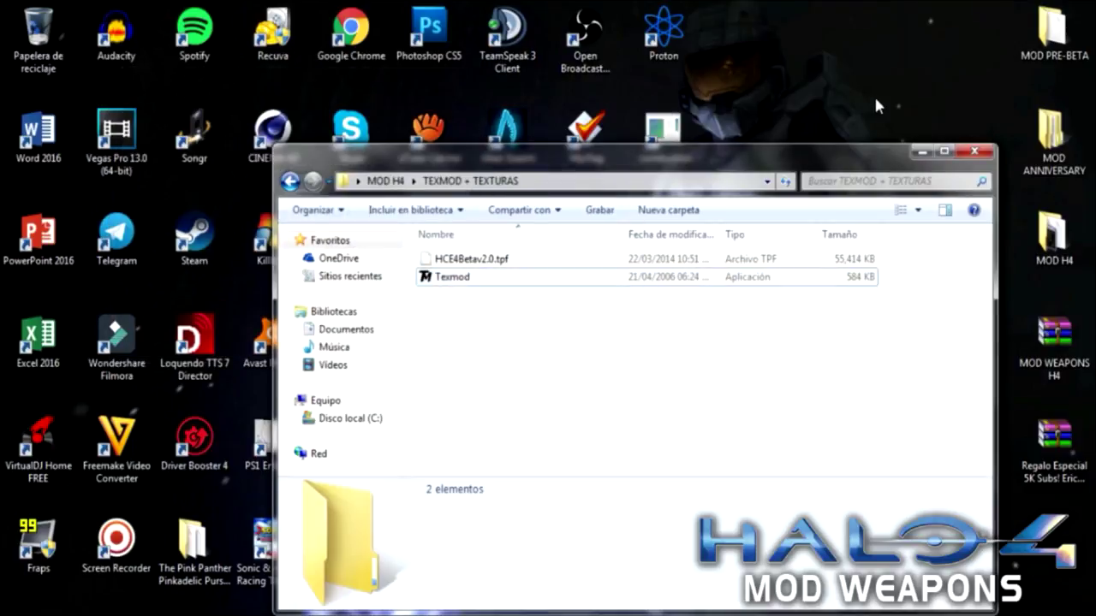
{"action": "left_click", "coordinate": [960, 151]}
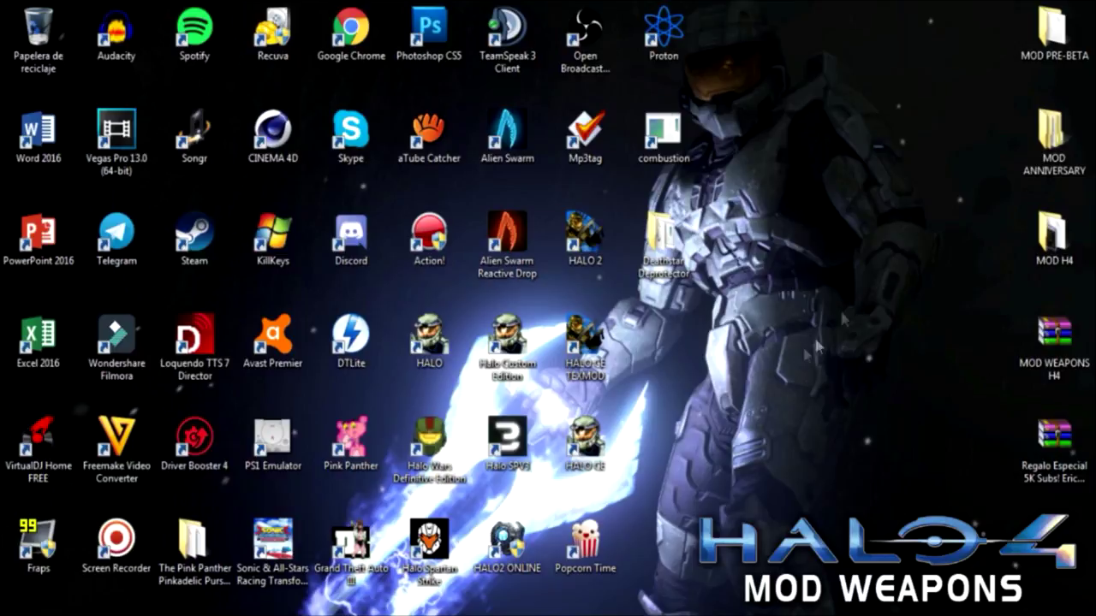
{"action": "double_click", "coordinate": [1053, 237]}
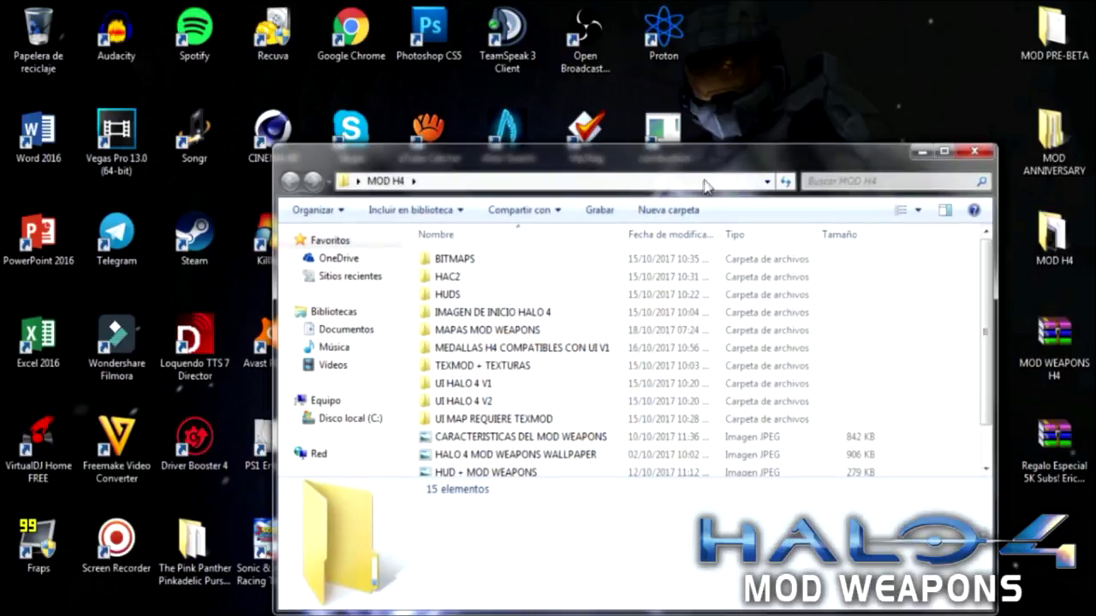
- Copy Strings.dll from the IMAGEN DE INICIO HALO 4 folder inside MOD H4, and close the folder window
{"action": "double_click", "coordinate": [494, 314]}
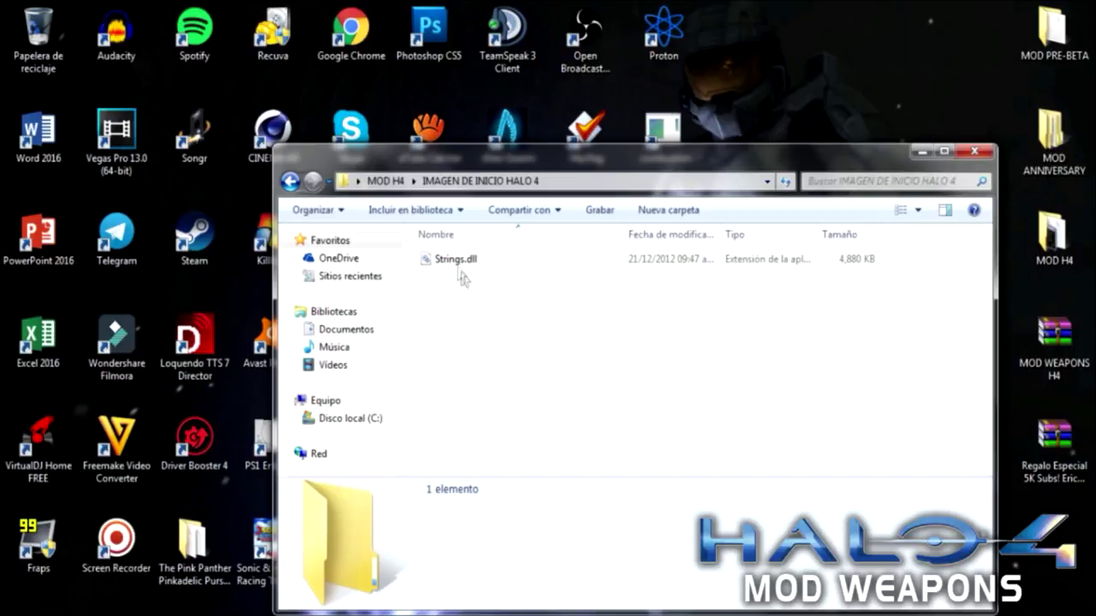
{"action": "left_click", "coordinate": [476, 265]}
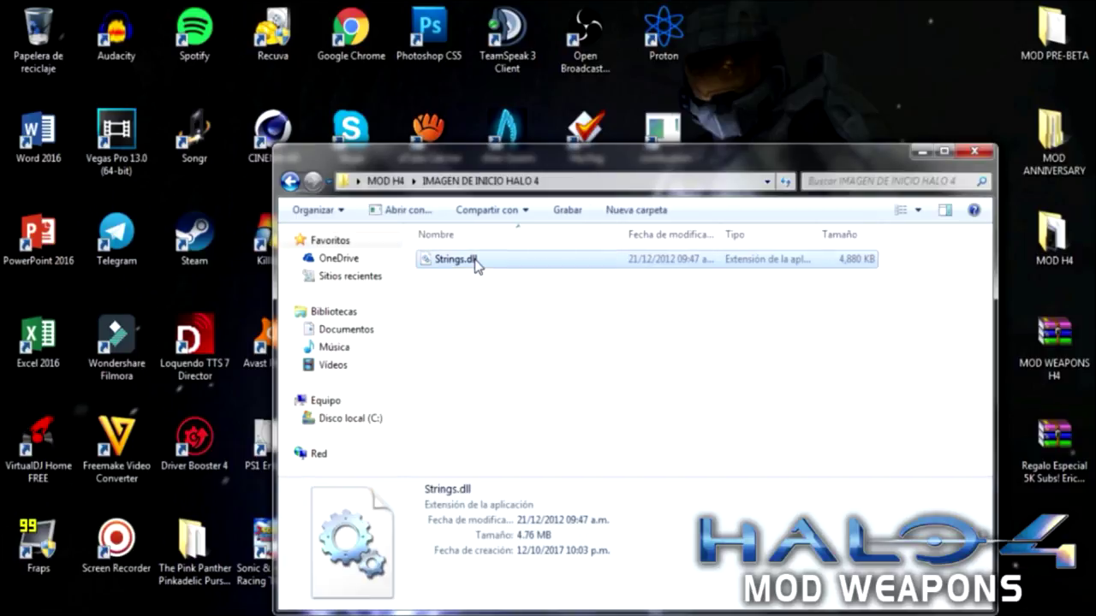
{"action": "right_click", "coordinate": [476, 265]}
{"action": "left_click", "coordinate": [518, 496]}
{"action": "left_click", "coordinate": [974, 150]}
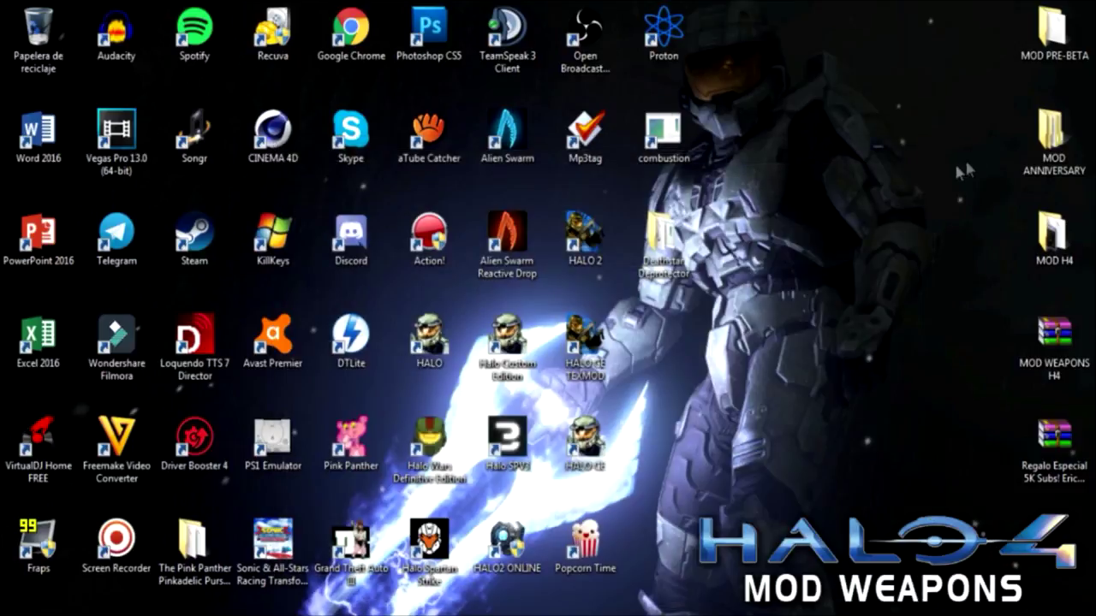
- Paste Strings.dll into the Halo Custom Edition installation folder, found through its desktop shortcut, replacing the existing file
{"action": "right_click", "coordinate": [538, 334]}
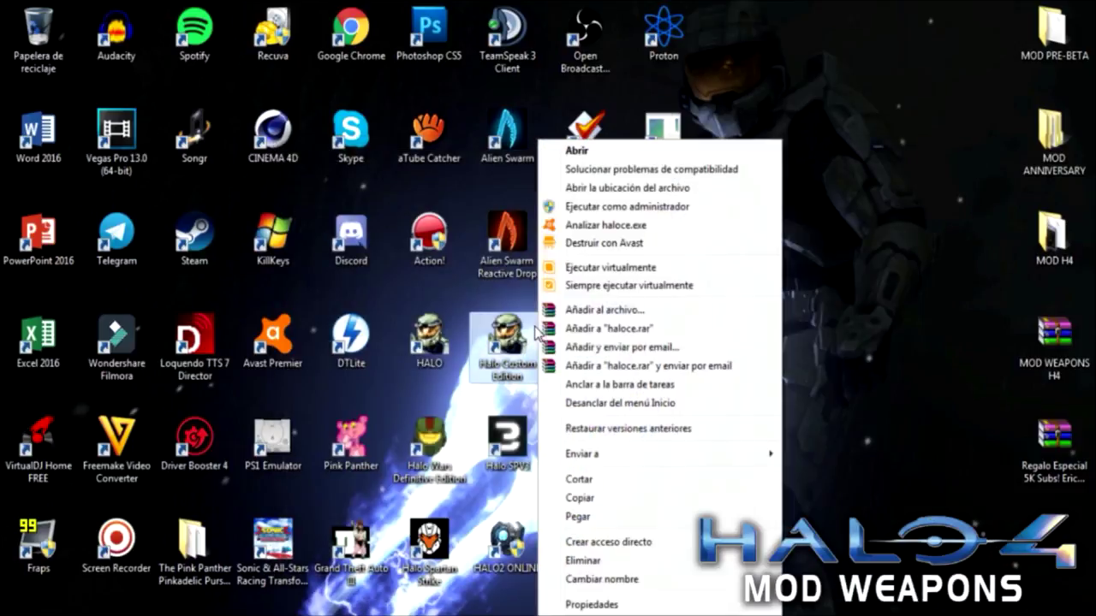
{"action": "left_click", "coordinate": [578, 189]}
{"action": "scroll", "coordinate": [980, 290], "scroll_direction": "up", "scroll_amount": 3}
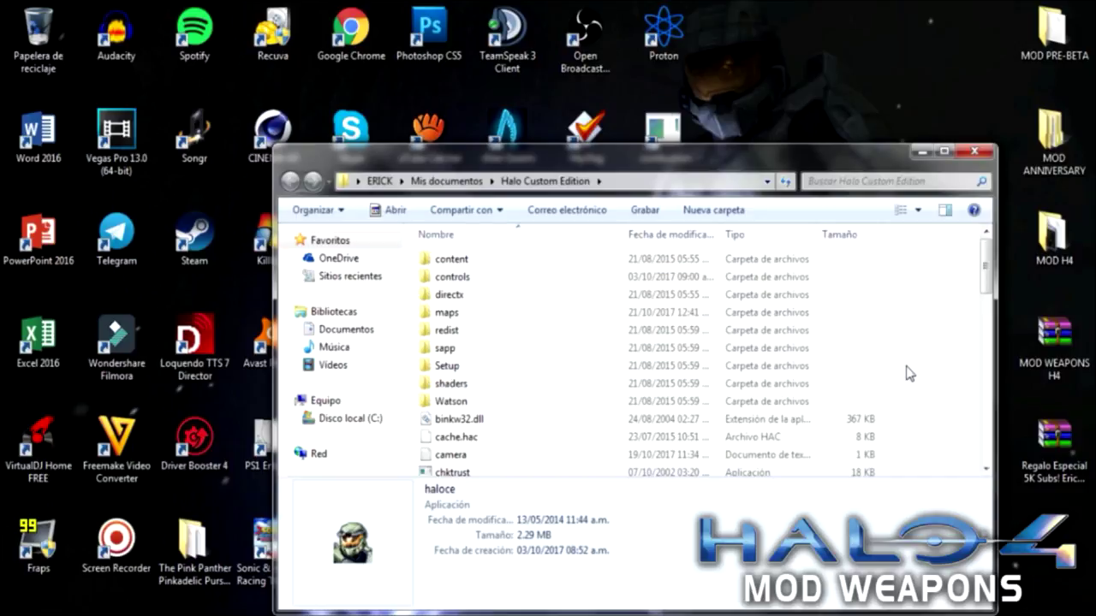
{"action": "key", "text": "ctrl+v"}
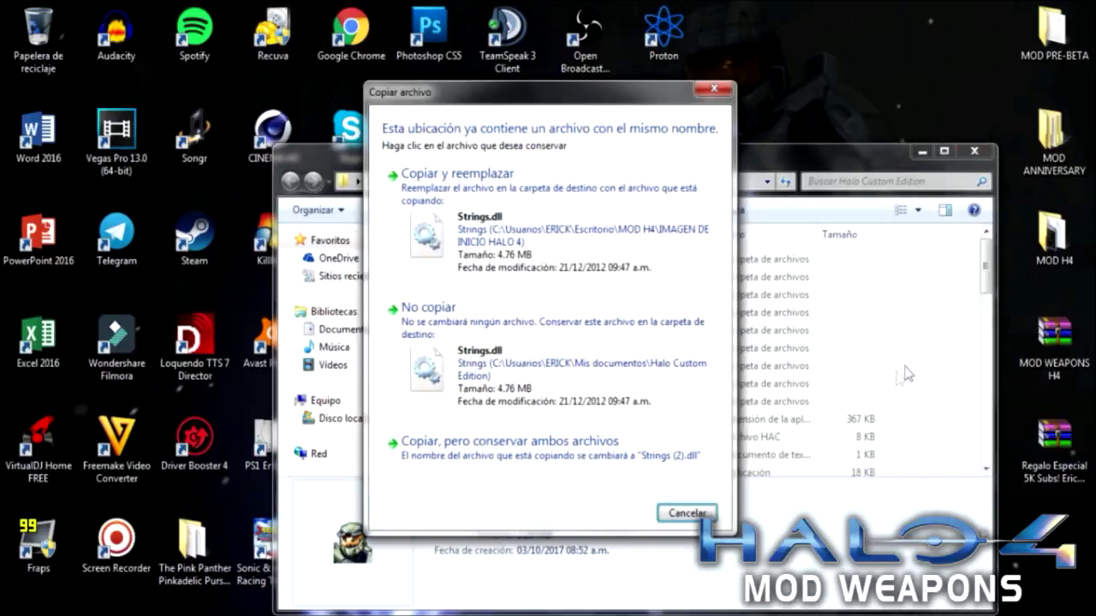
{"action": "left_click", "coordinate": [648, 272]}
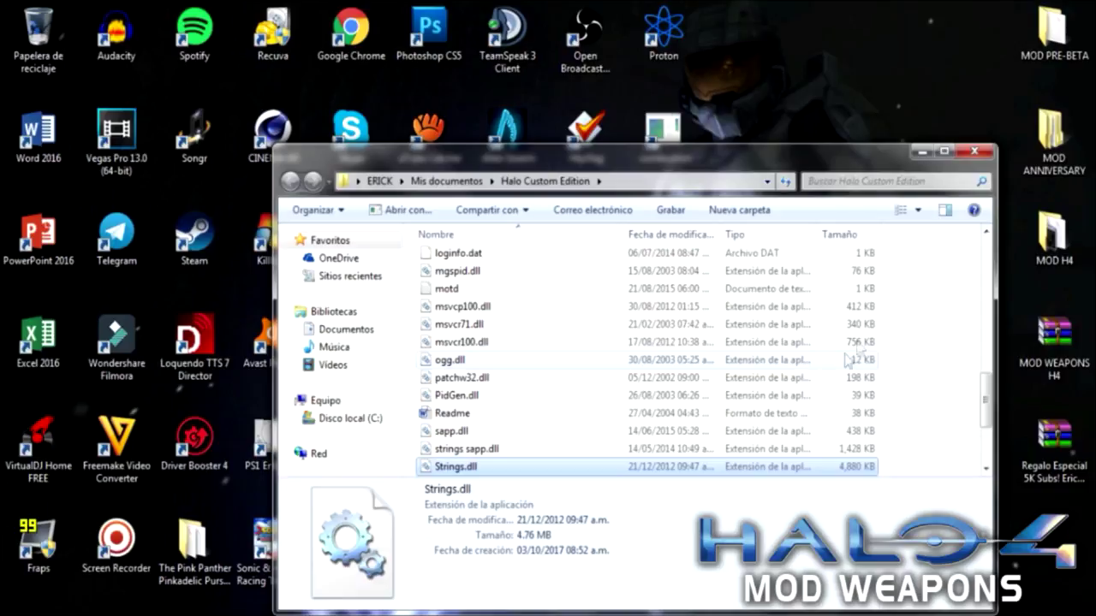
- Close the Halo Custom Edition folder and reopen the MOD H4 folder from the desktop
{"action": "left_click", "coordinate": [974, 151]}
{"action": "double_click", "coordinate": [1051, 236]}
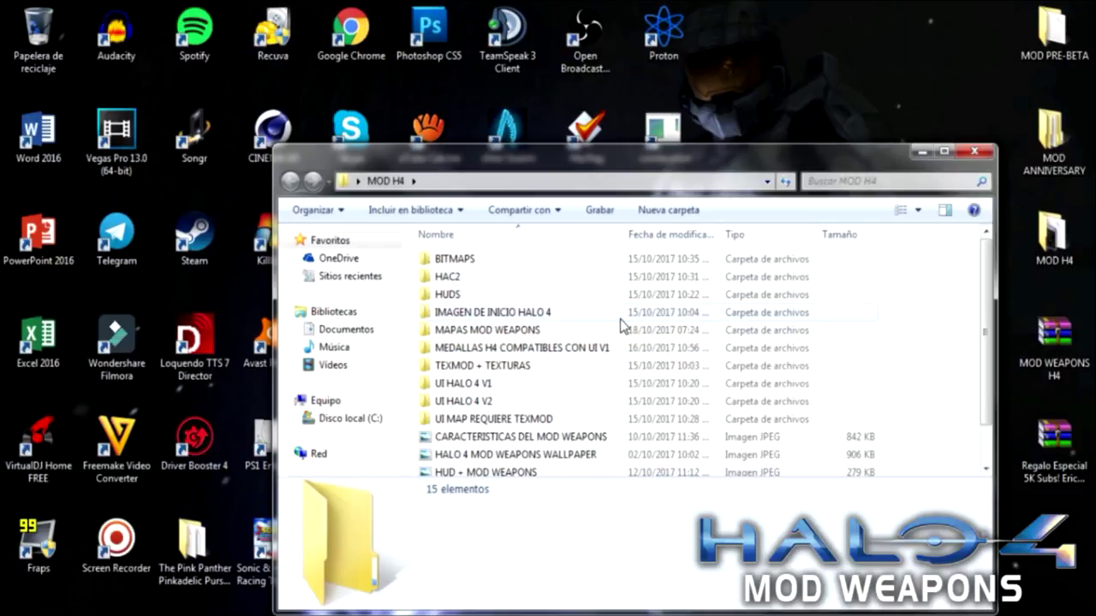
{"action": "mouse_move", "coordinate": [409, 264]}
{"action": "left_mouse_down"}
{"action": "mouse_move", "coordinate": [454, 475]}
{"action": "mouse_move", "coordinate": [462, 216]}
{"action": "mouse_move", "coordinate": [419, 266]}
{"action": "left_mouse_up"}
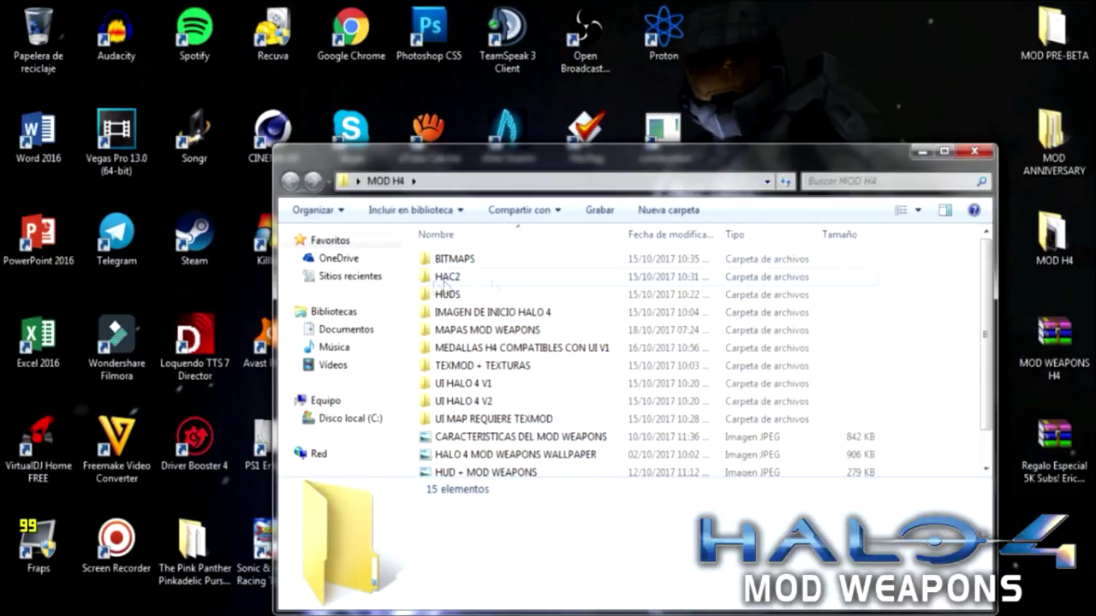